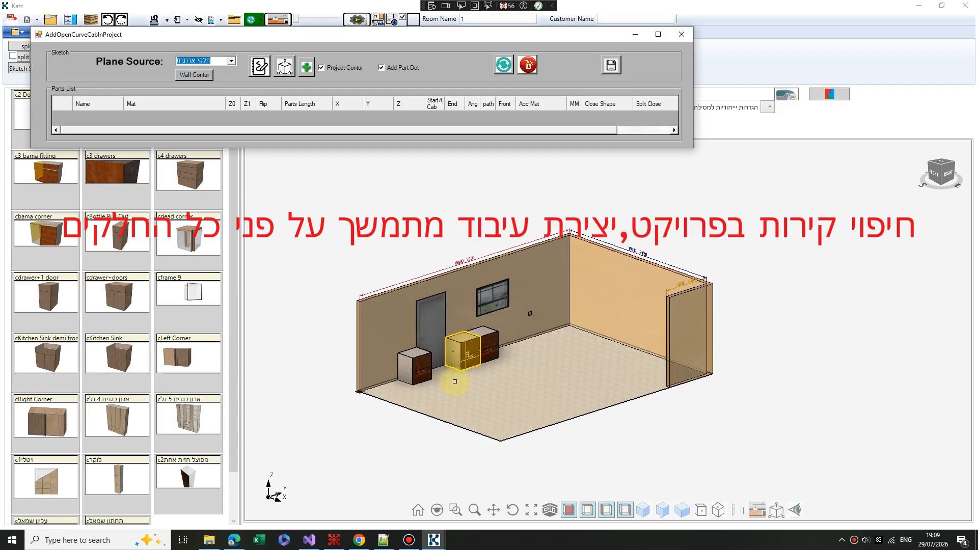
Create a cladding part from the contour of the wall with the door and window, using קירות as plane source, and save it.
left_click(223, 62)
left_click(232, 62)
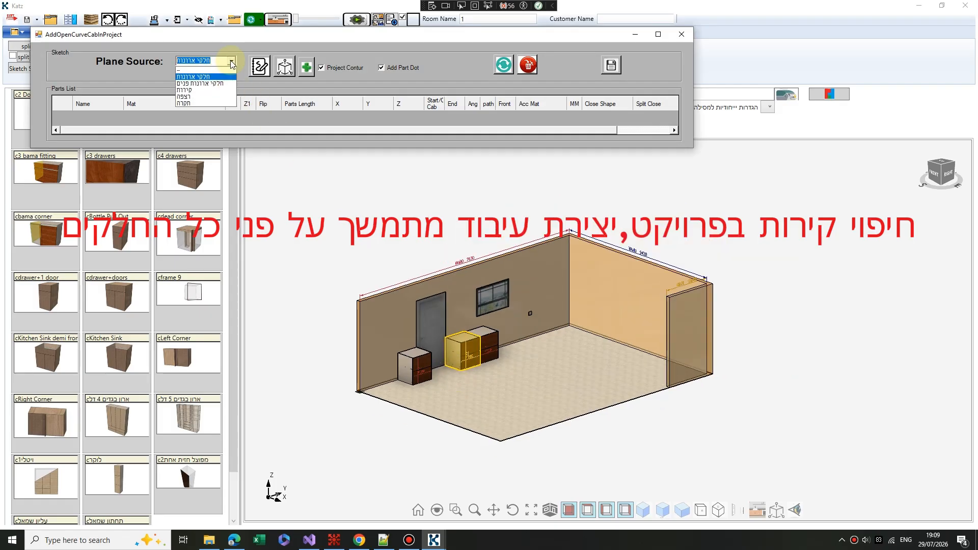
left_click(193, 90)
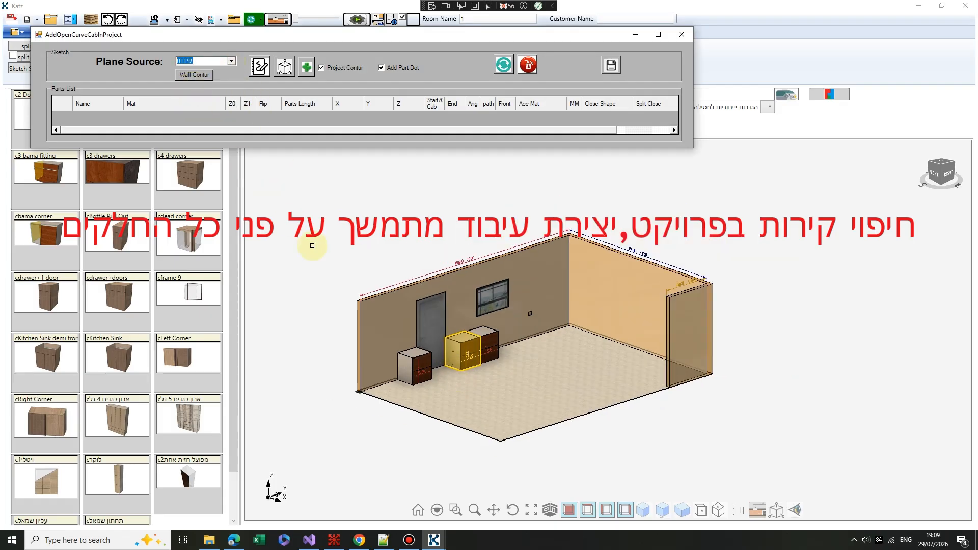
left_click(399, 328)
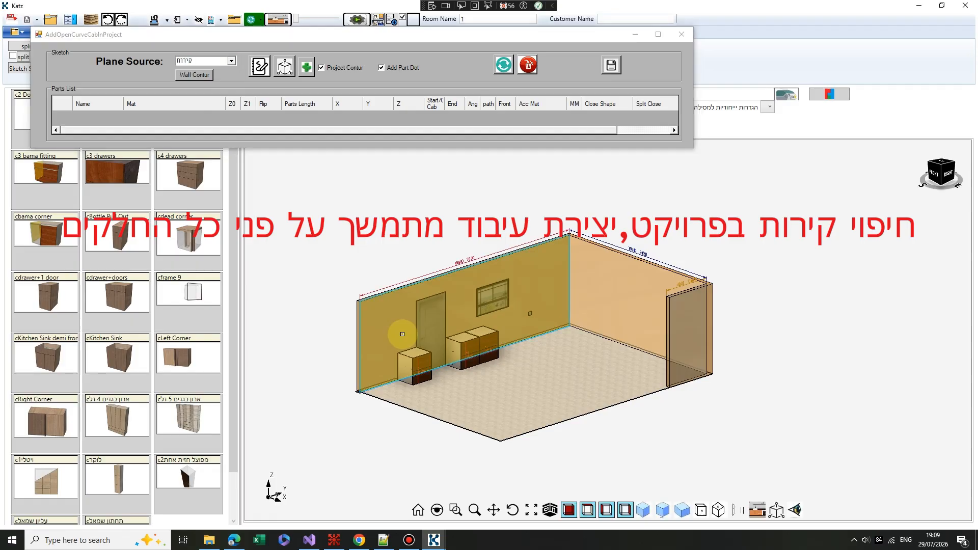
left_click(202, 75)
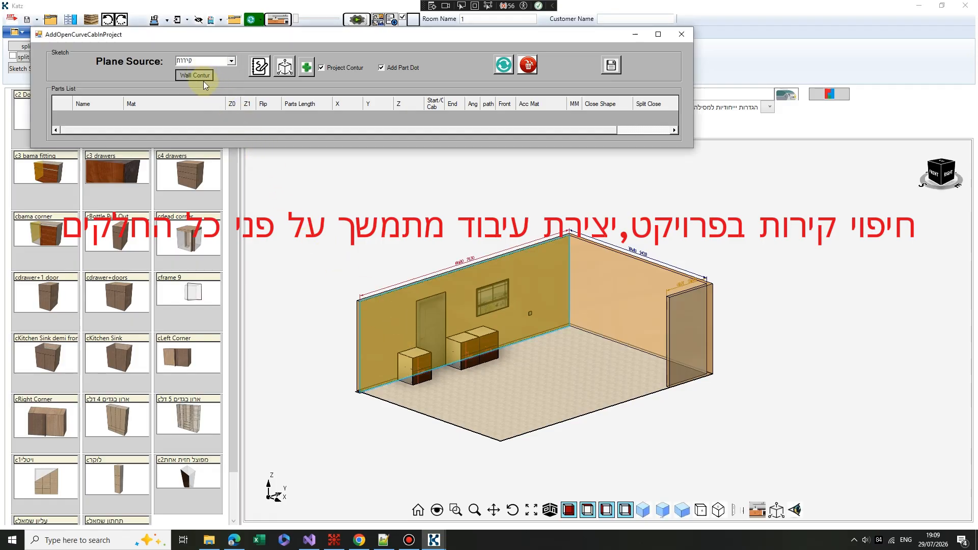
left_click(464, 305)
scroll(453, 291, "up", 3)
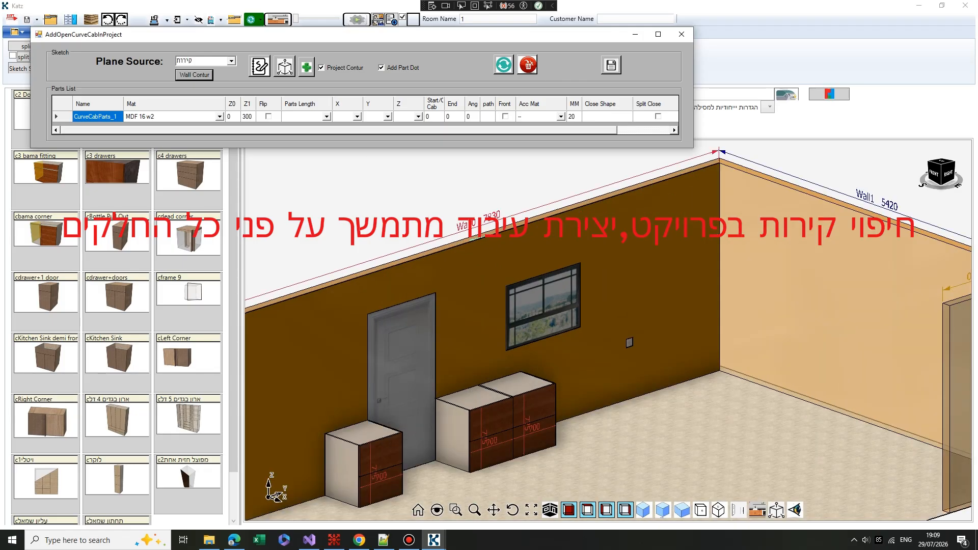
scroll(453, 291, "down", 2)
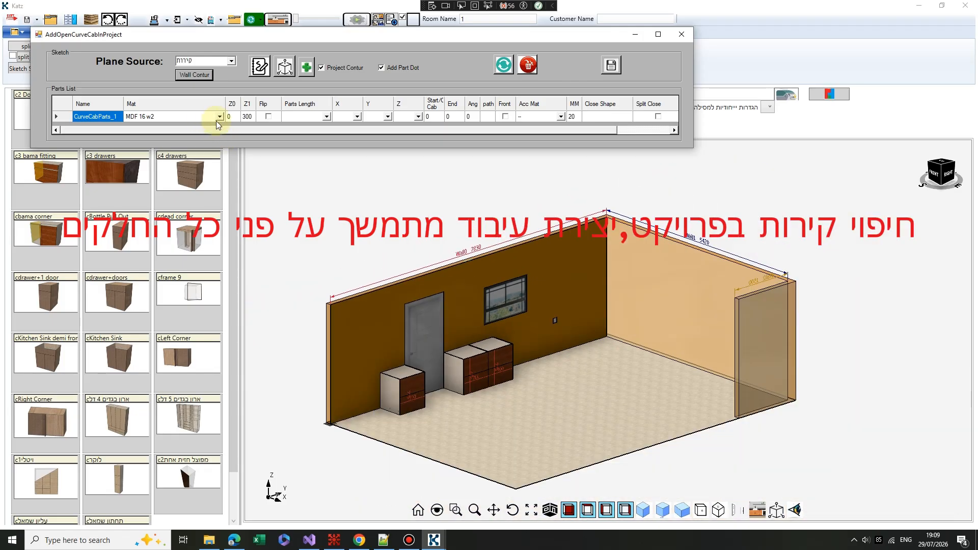
left_click(610, 65)
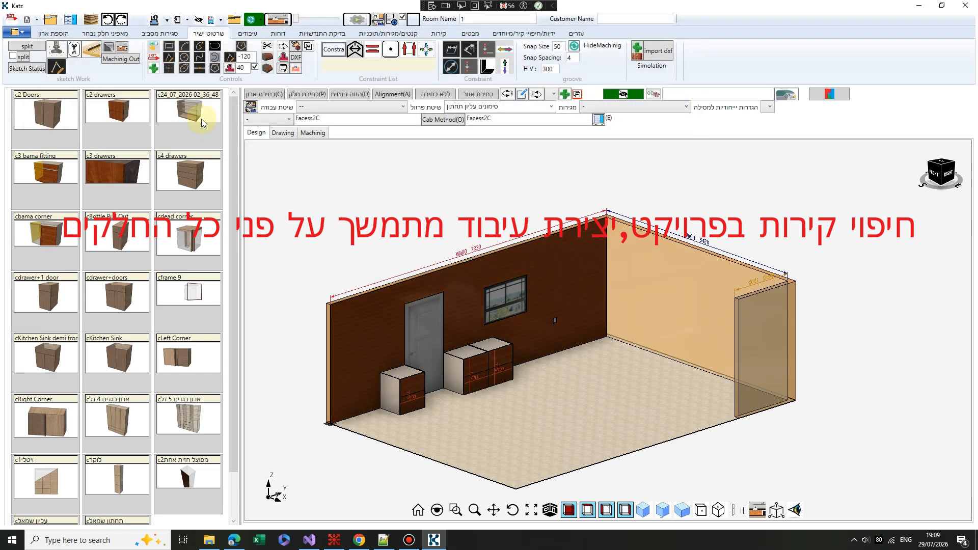
Clear the selection and open the saved project 2.KProj.
left_click(491, 261)
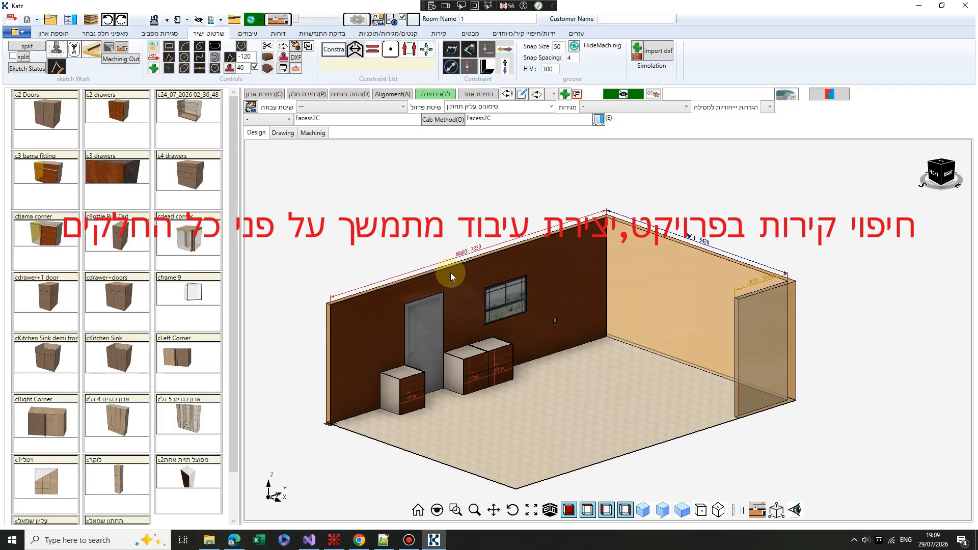
scroll(446, 314, "down", 2)
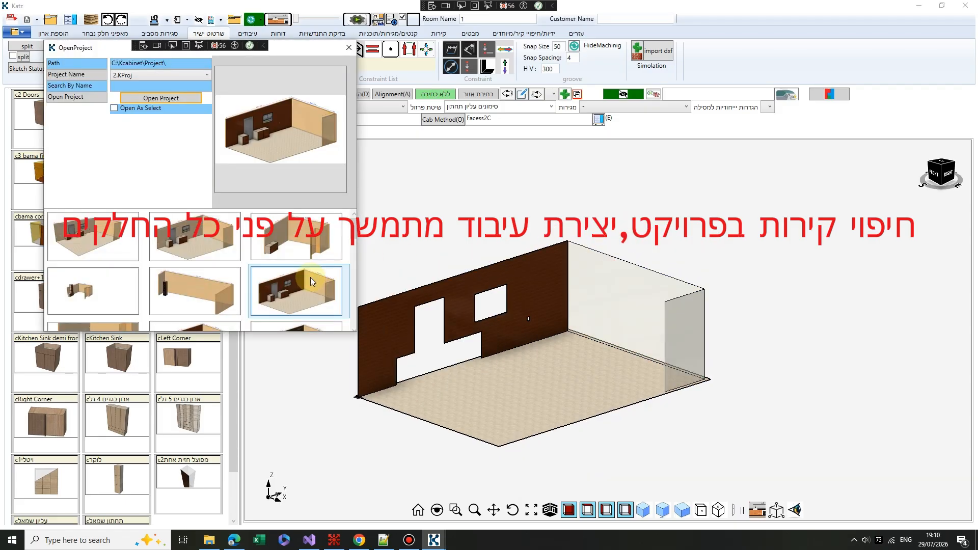
double_click(312, 281)
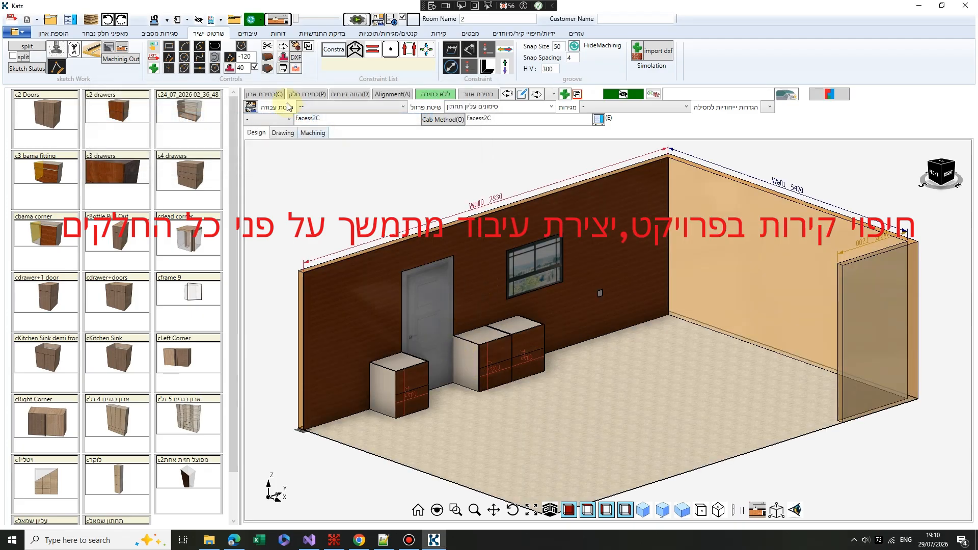
Select the cladding part on the wall with the door and divide it with the 1200_2400.ini option.
left_click(304, 95)
left_click(483, 268)
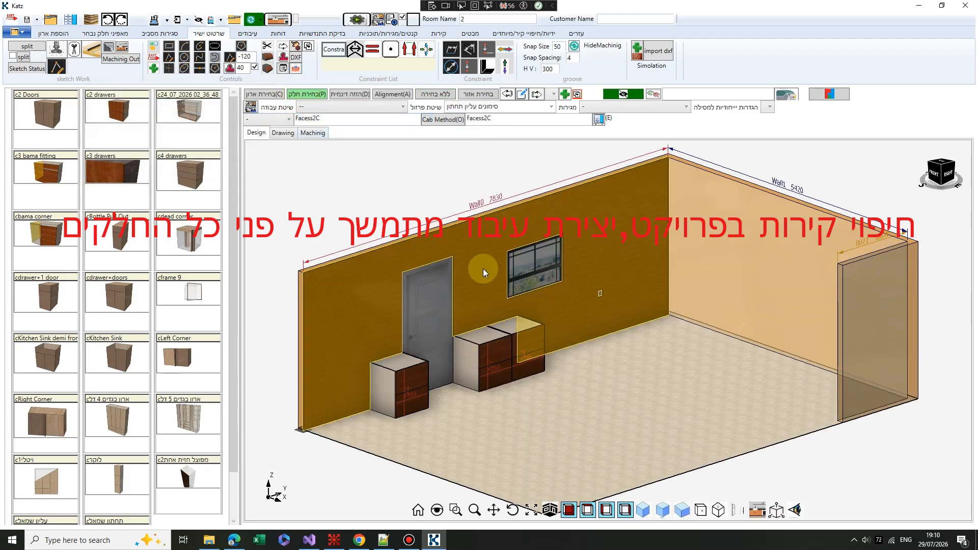
left_click(524, 33)
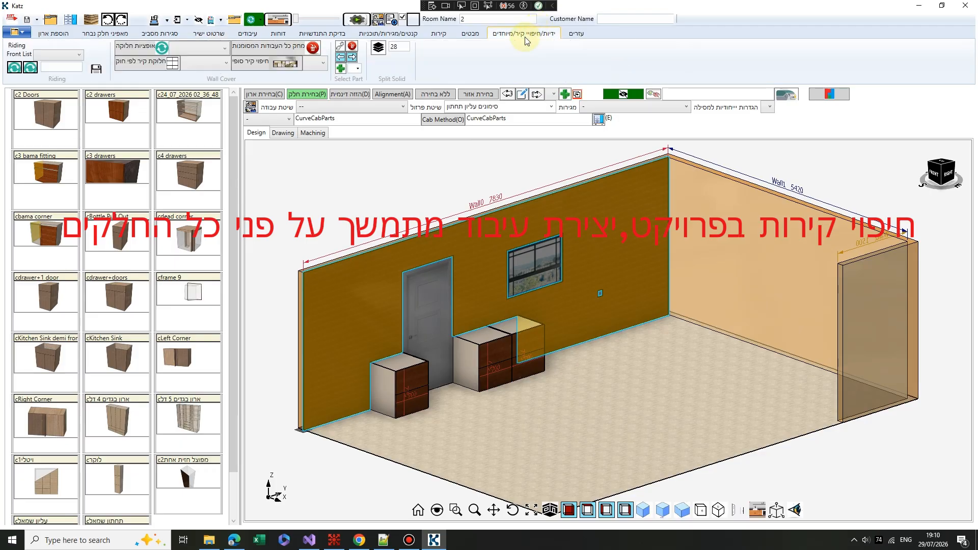
left_click(188, 47)
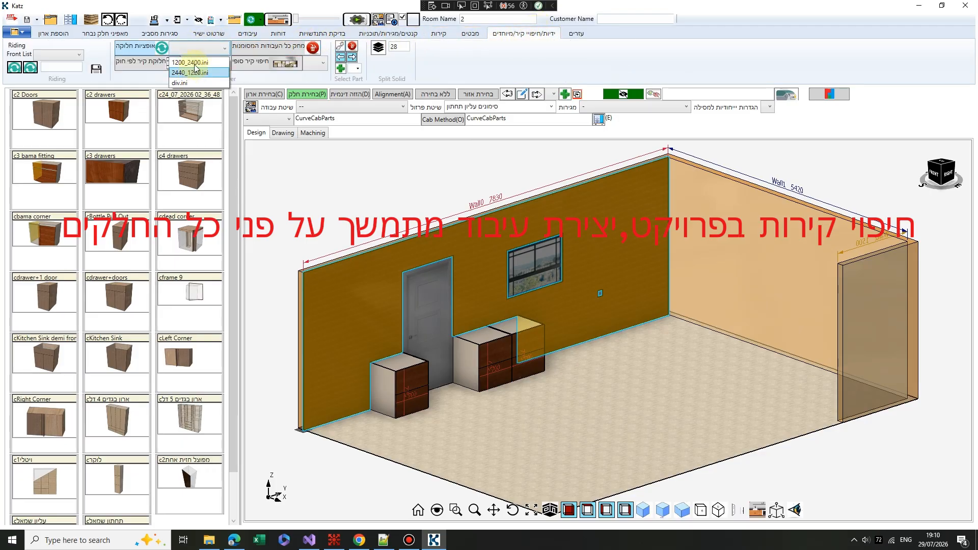
left_click(156, 66)
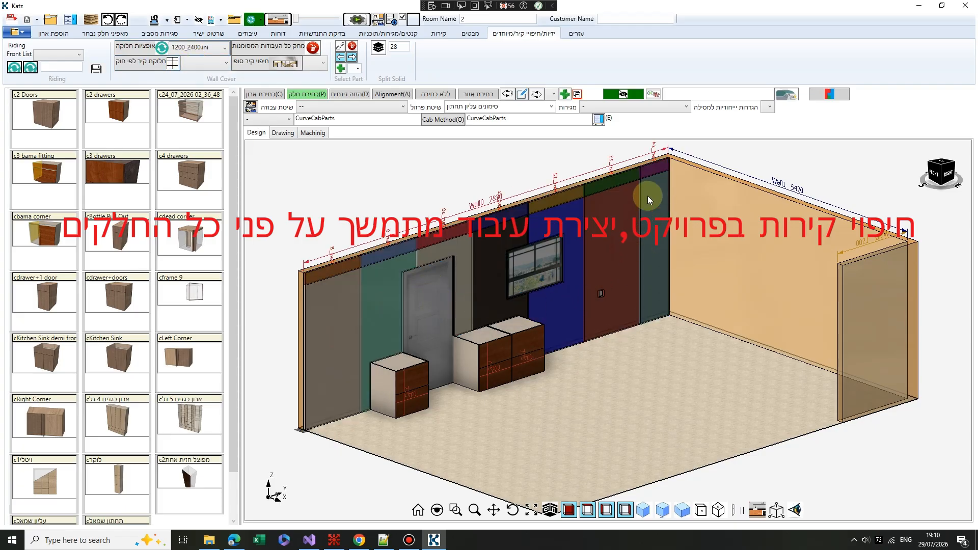
scroll(655, 179, "up", 3)
scroll(638, 210, "down", 5)
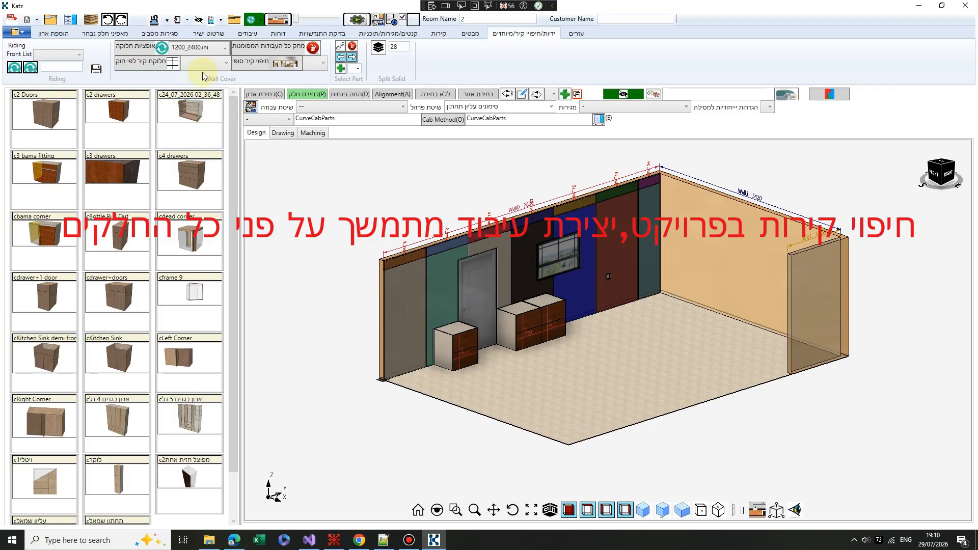
Assign the material MDF 18 N to all the divided wall parts.
left_click(213, 66)
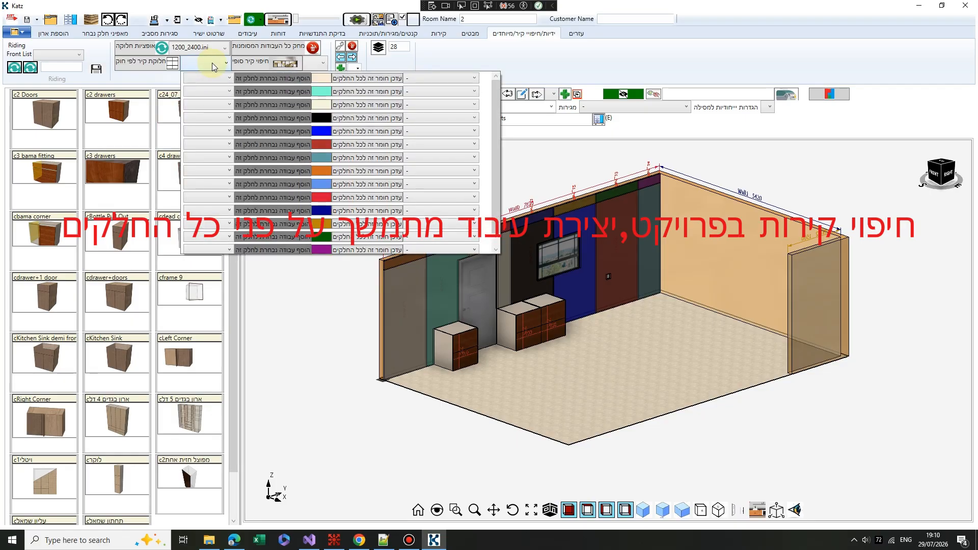
left_click(453, 79)
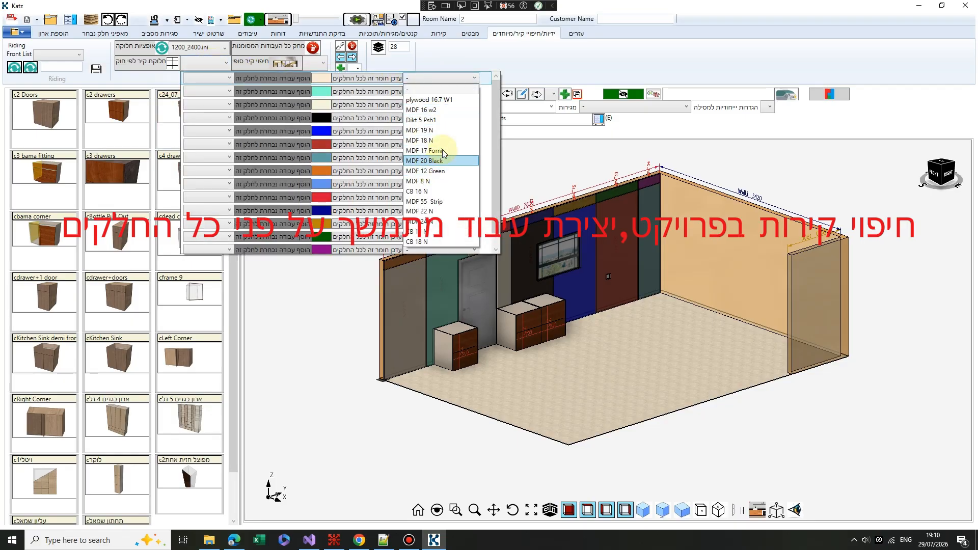
left_click(444, 141)
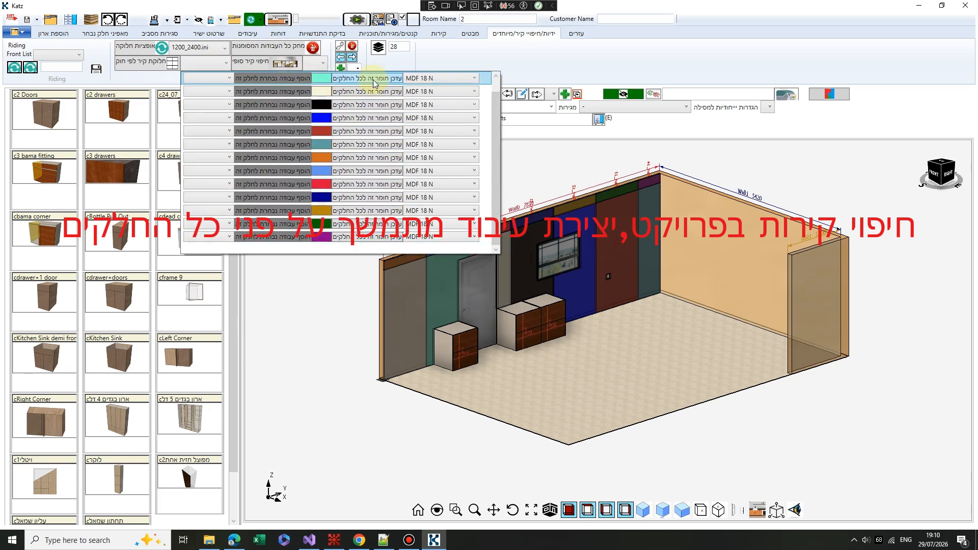
left_click(334, 301)
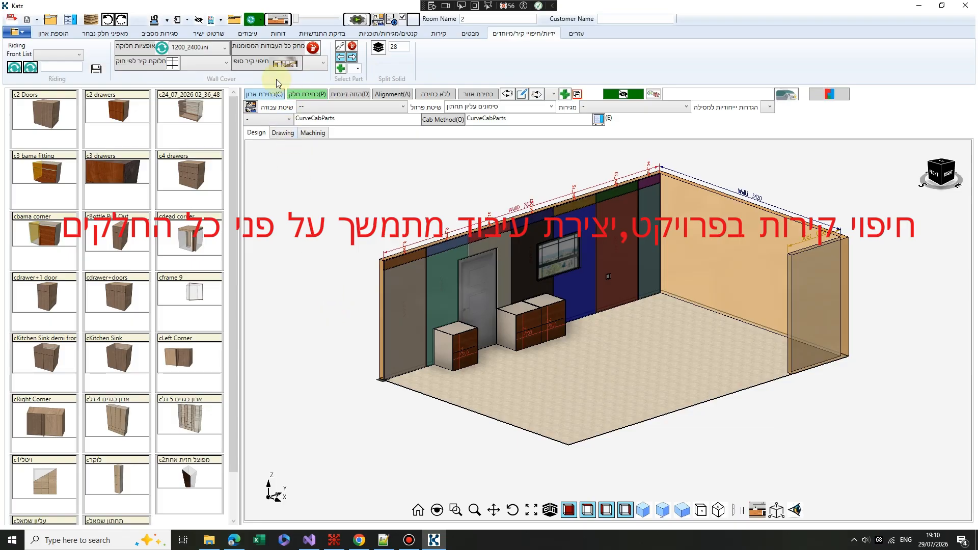
Generate the final wall cladding (חיפוי קיר סופי) from the divided parts.
left_click(254, 66)
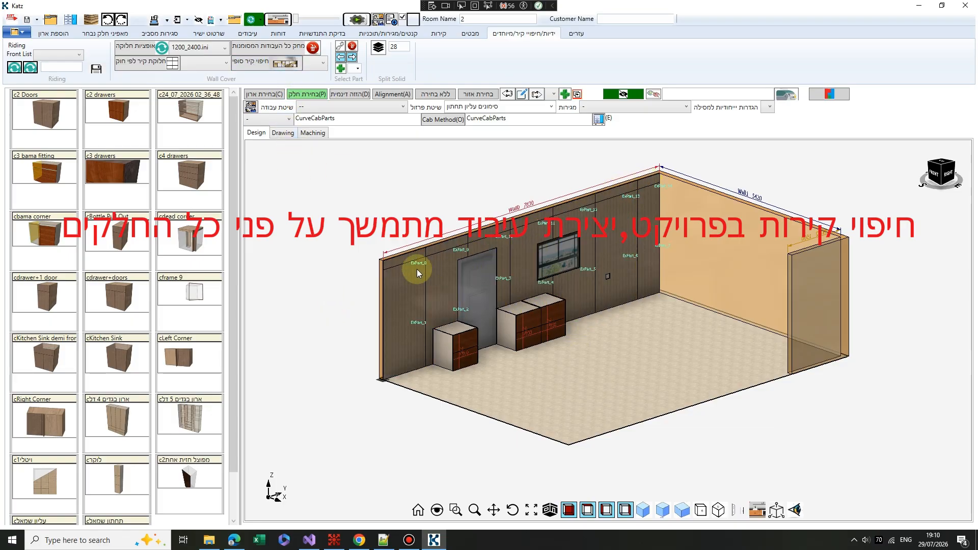
scroll(409, 292, "up", 3)
scroll(406, 293, "down", 2)
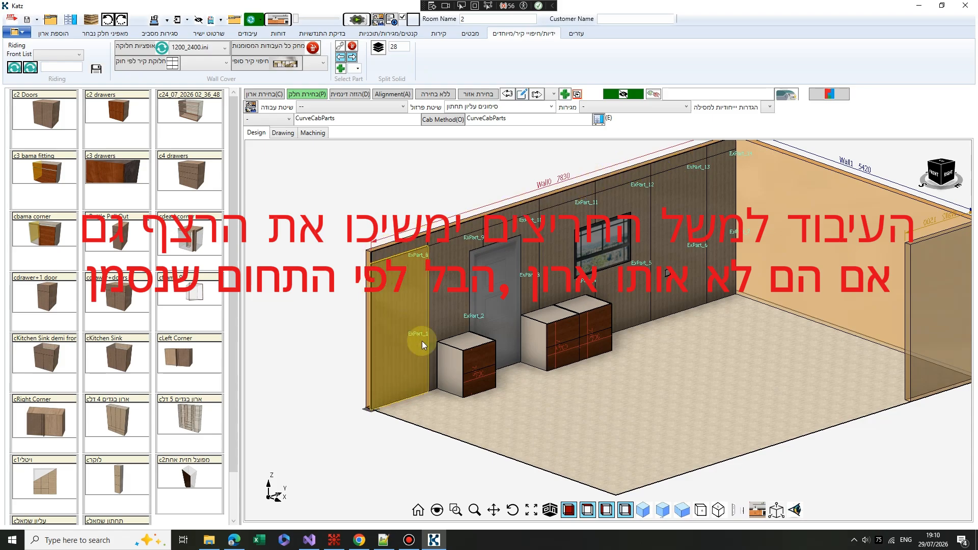
scroll(415, 357, "down", 3)
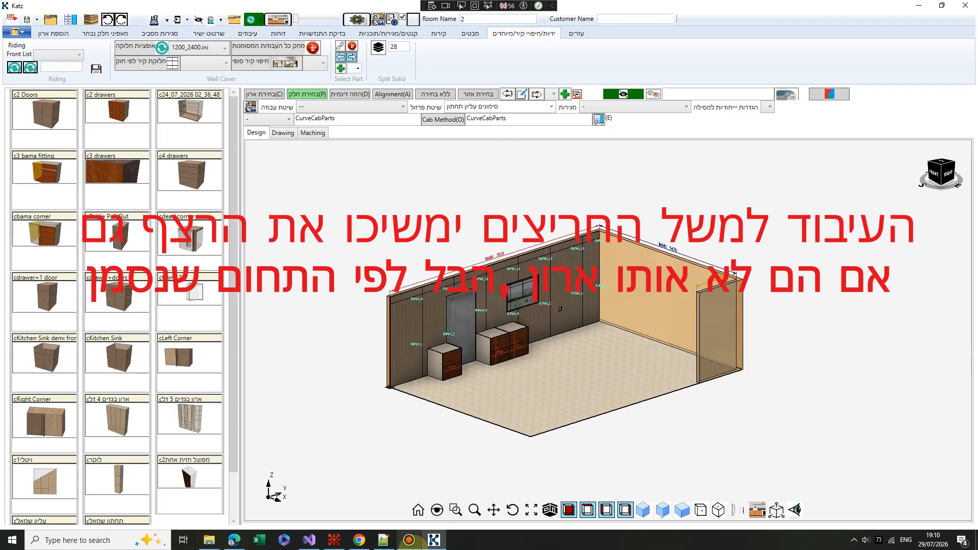
mouse_move(409, 541)
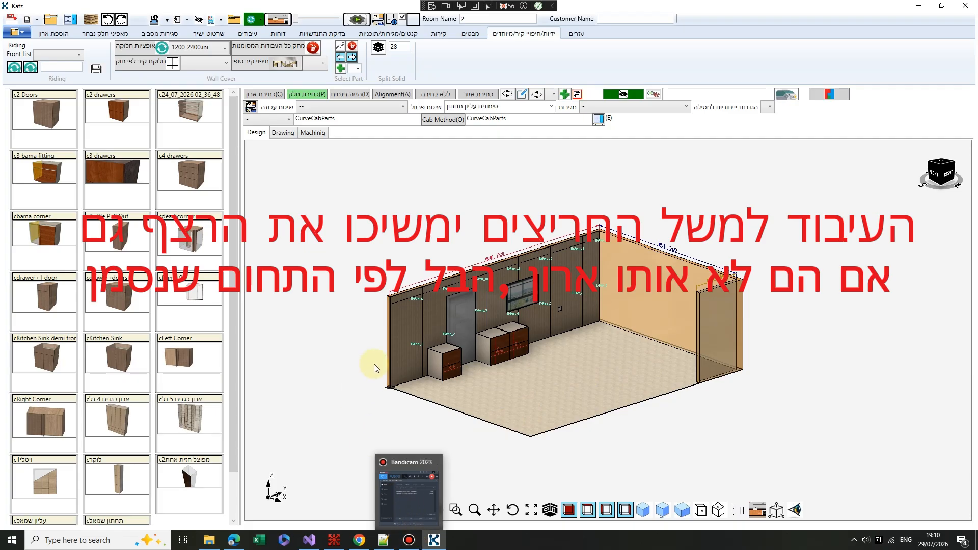
Select the face of cladding panel ExPart_1 and open the Machining Out settings for it.
left_click(202, 36)
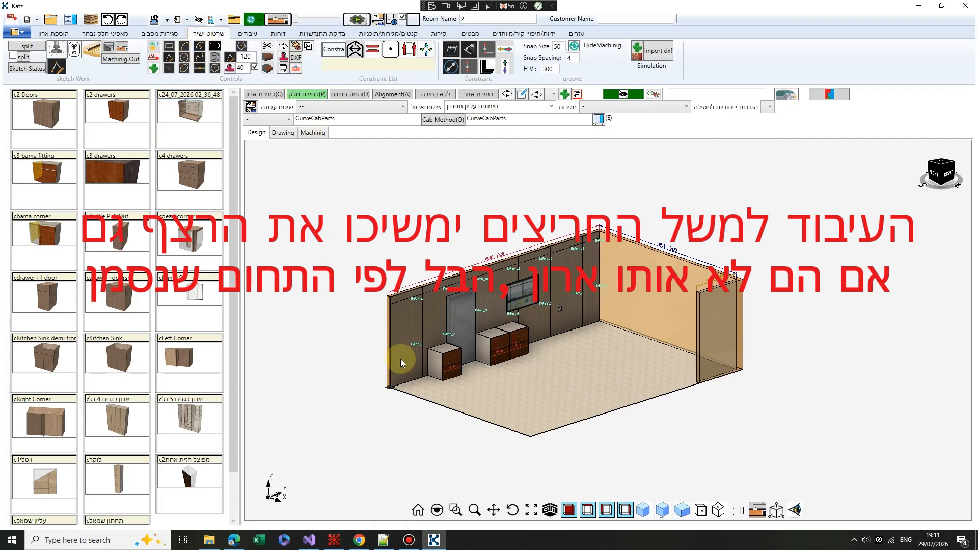
left_click(414, 350)
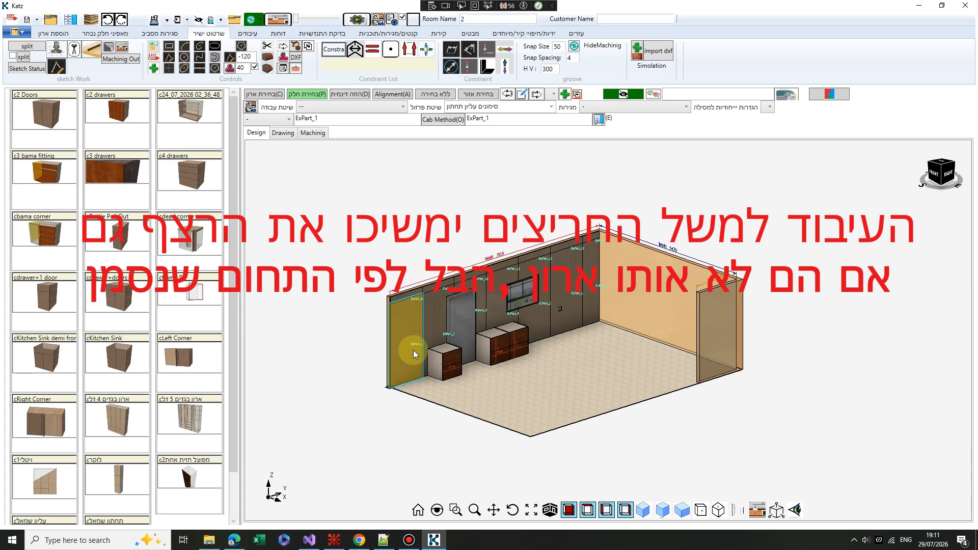
scroll(413, 351, "up", 5)
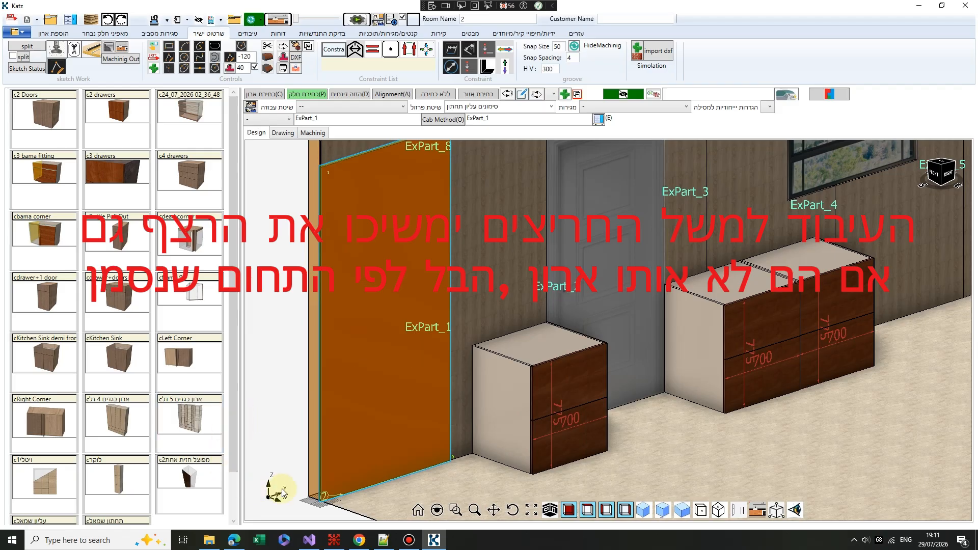
scroll(326, 492, "up", 3)
scroll(329, 492, "down", 5)
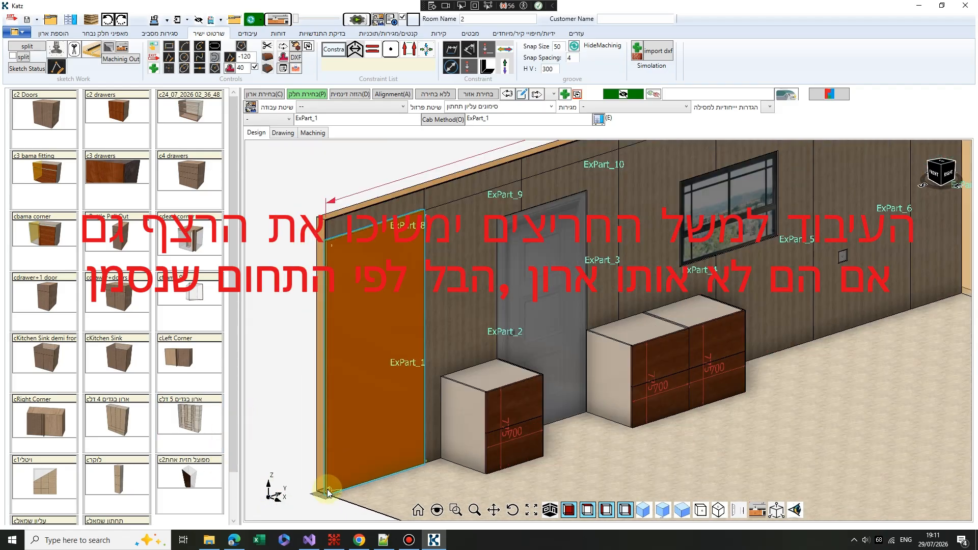
left_click(126, 60)
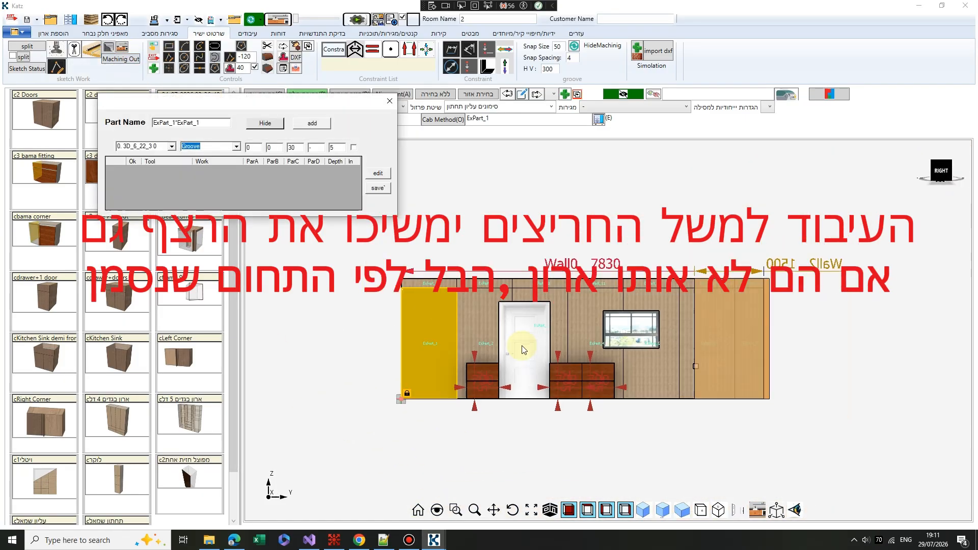
mouse_move(294, 102)
left_mouse_down()
mouse_move(254, 164)
mouse_move(236, 254)
left_mouse_up()
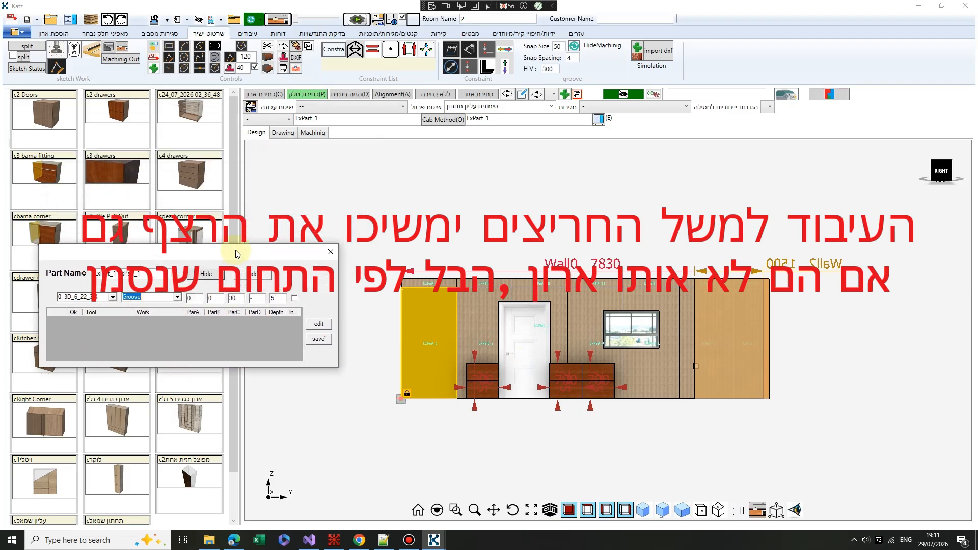
Sketch a rectangle from below the wall's outer corner beside ExPart_1 to above the window, spanning several cladding panels.
left_click(169, 47)
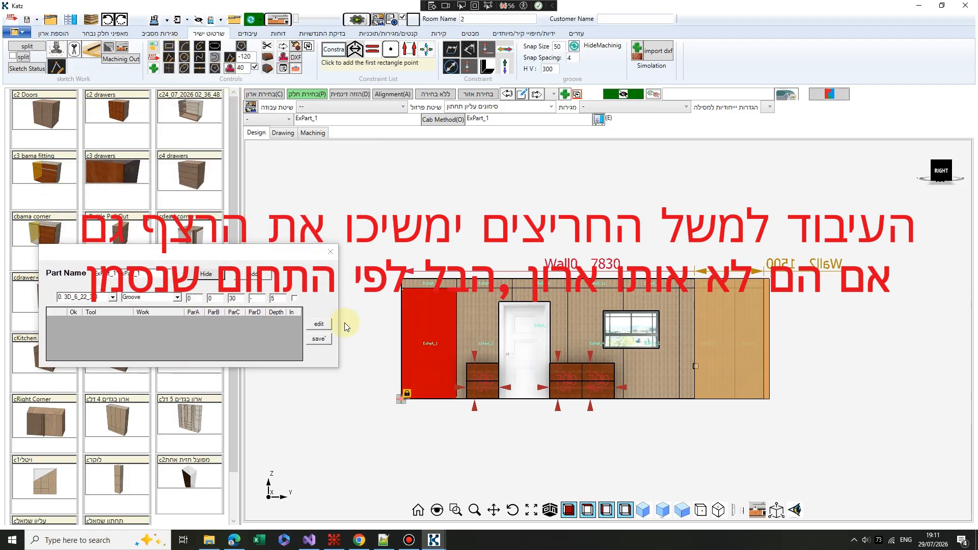
left_click(376, 421)
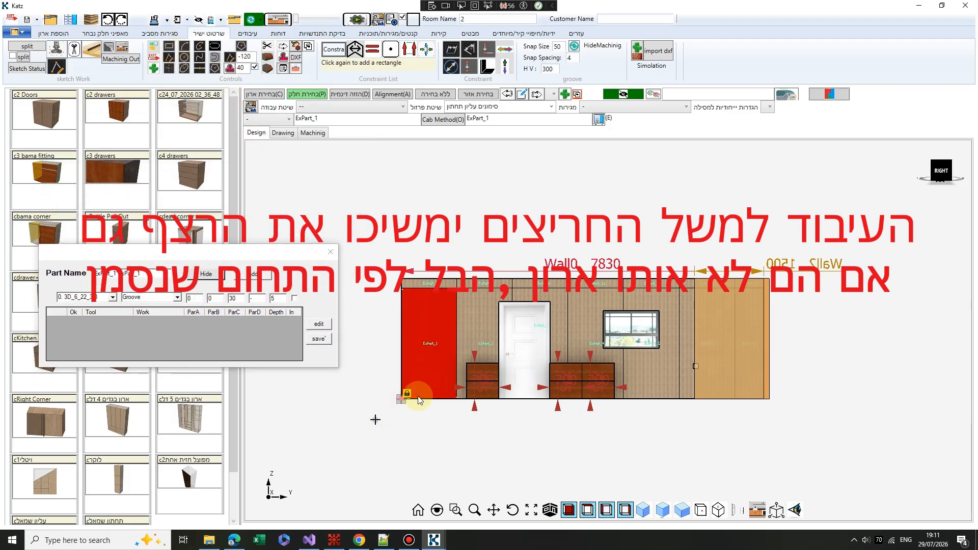
left_click(627, 263)
scroll(591, 294, "up", 3)
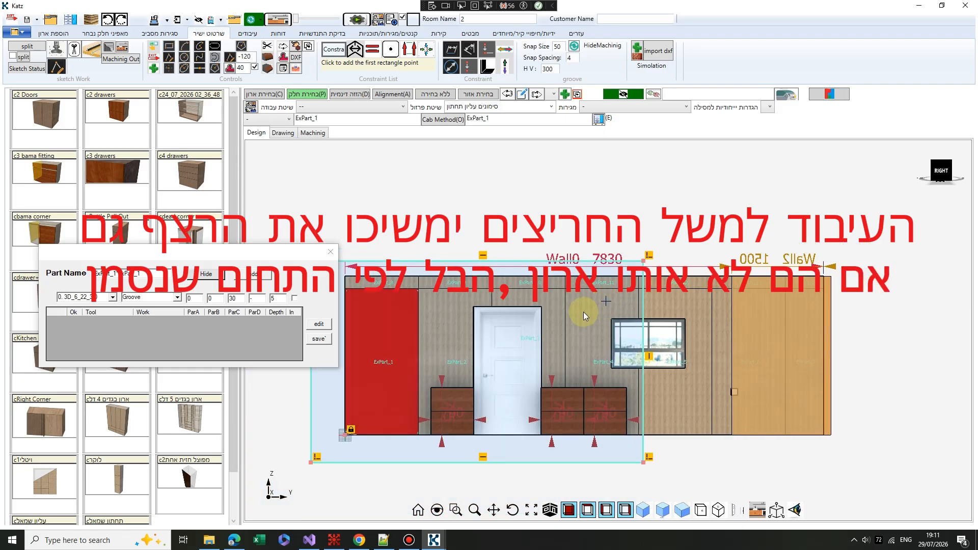
Add a Groove machining to the sketched area using tool 17. Mill 6, ParC 30 and depth 5, and save it.
left_click(319, 324)
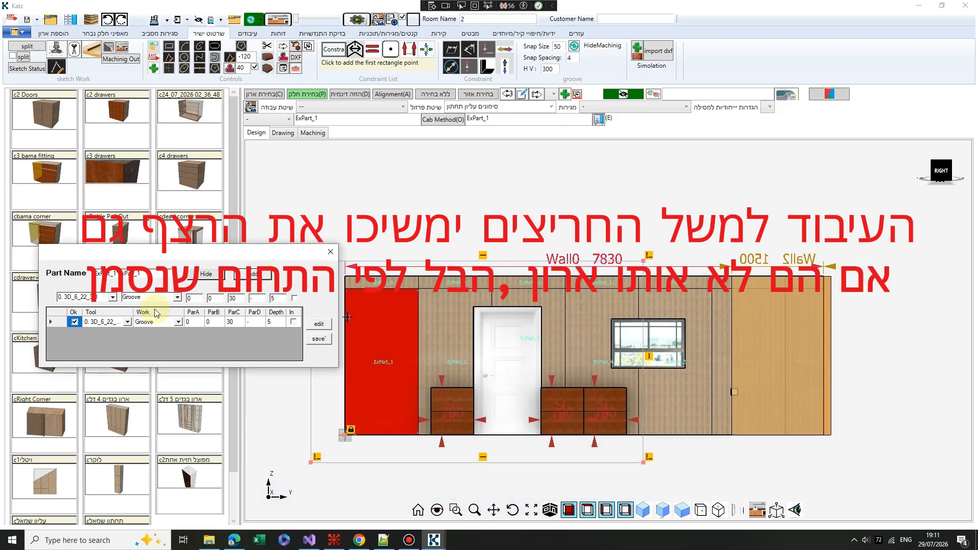
left_click(128, 322)
left_click(128, 322)
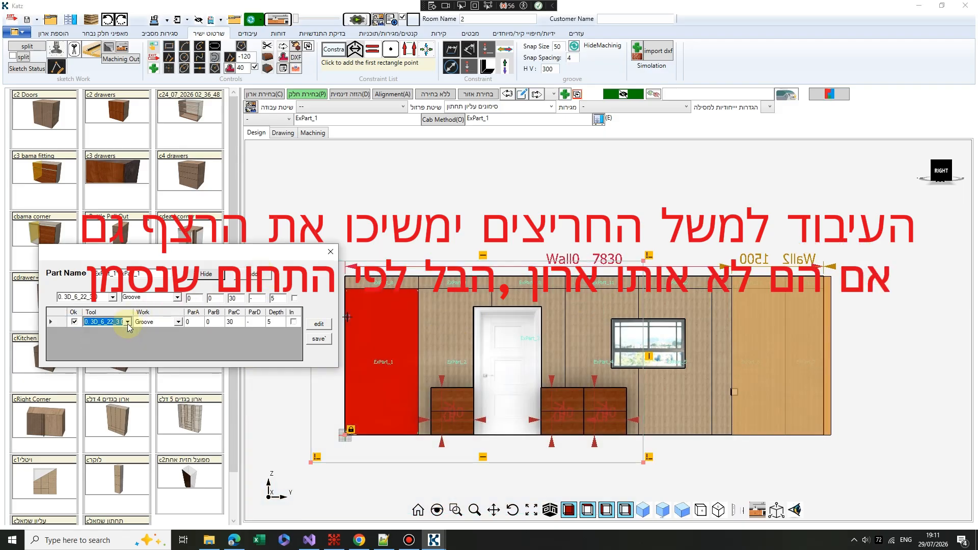
scroll(130, 340, "down", 4)
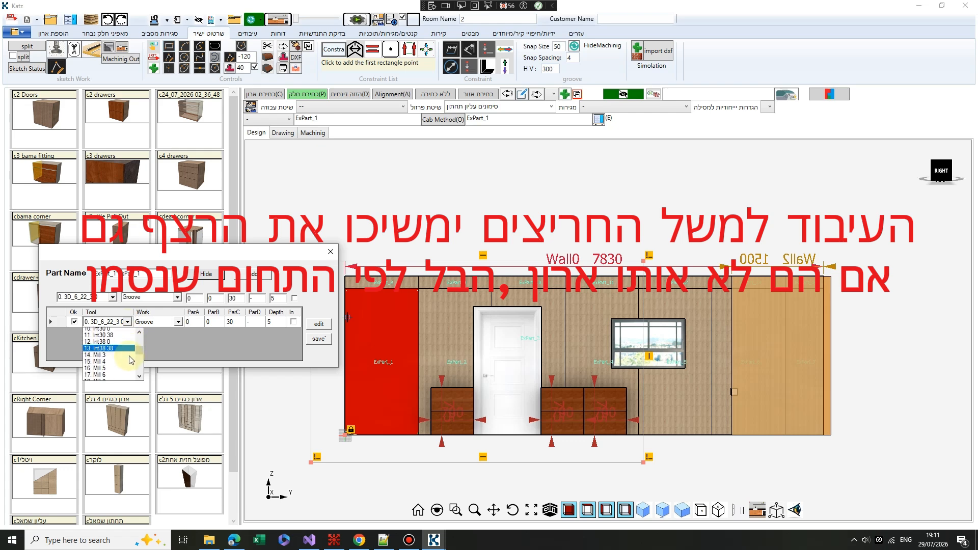
left_click(108, 364)
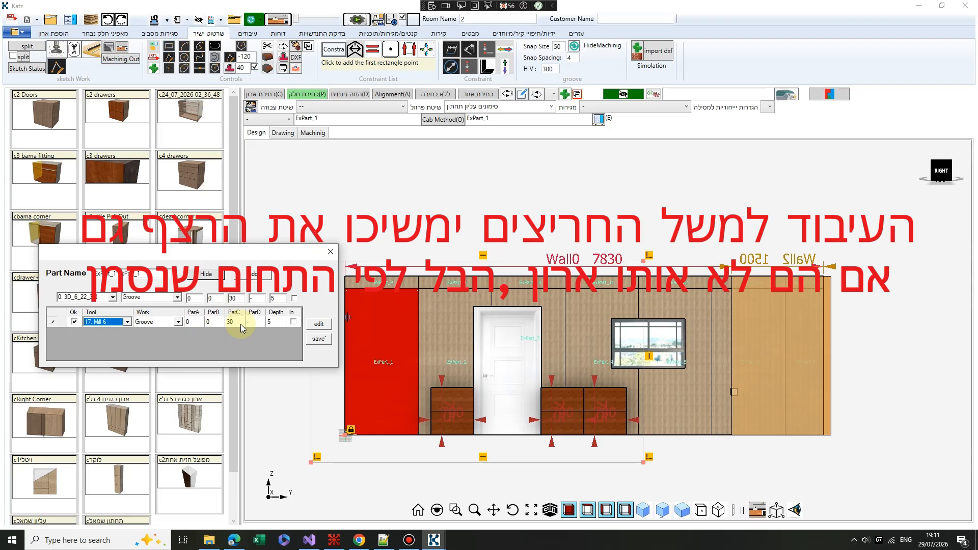
left_click(317, 340)
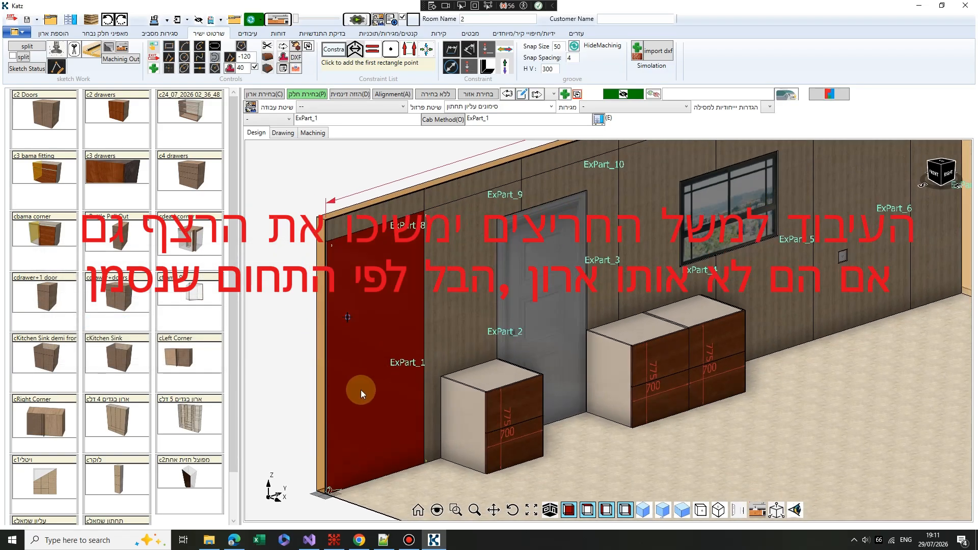
Deselect the ExPart_1 panel and refresh the machining so the grooves are calculated for the wall cladding.
scroll(361, 390, "down", 2)
left_click(324, 204)
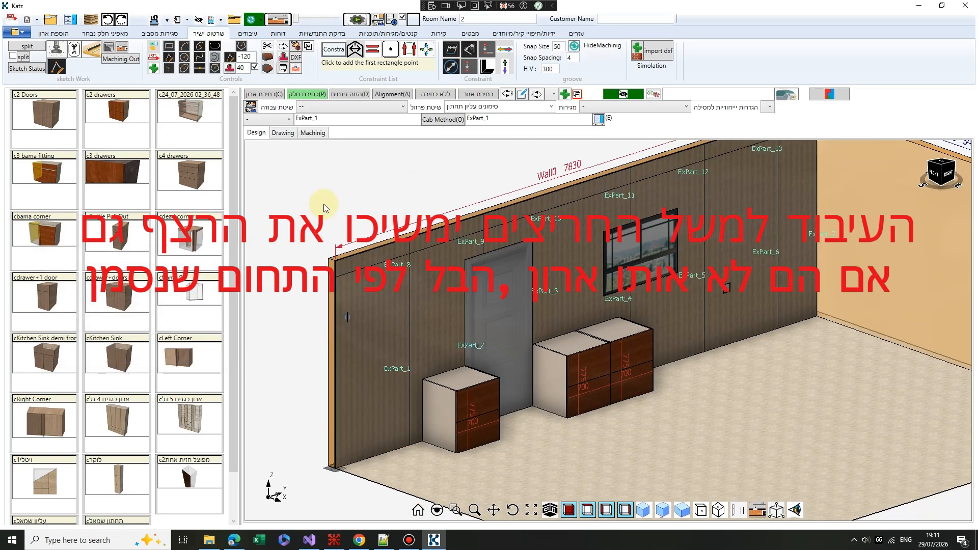
left_click(248, 33)
scroll(375, 414, "down", 3)
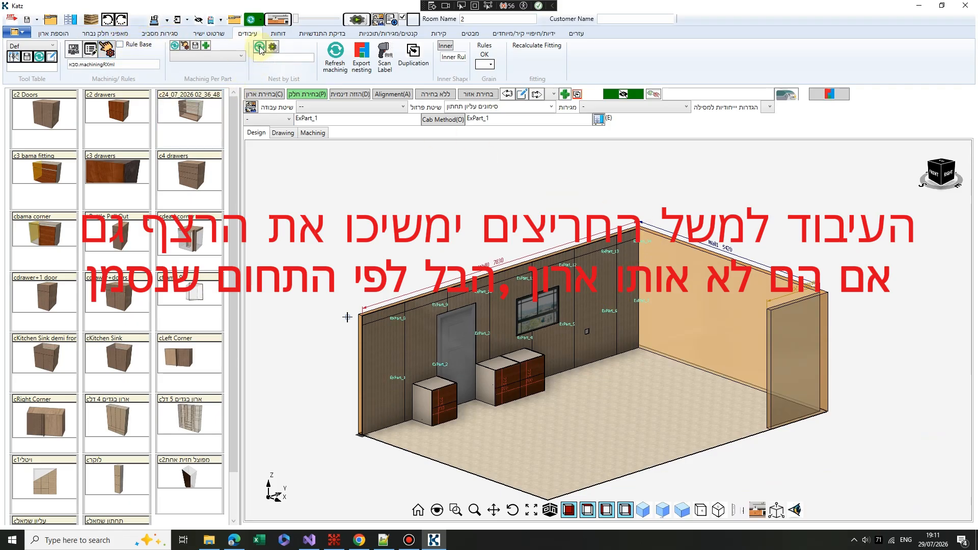
left_click(337, 55)
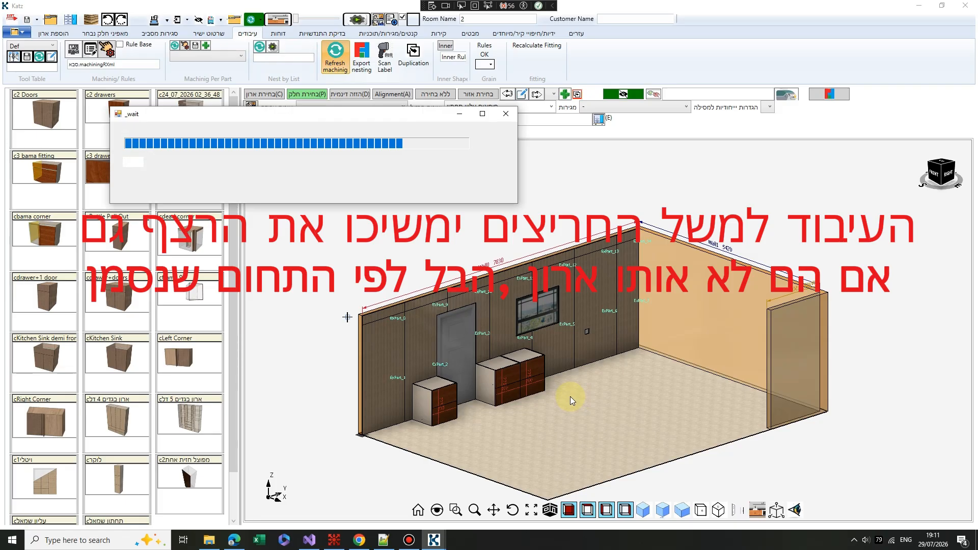
Examine how the grooves run across the cladding panel joints, around the door and up to the window area.
scroll(570, 396, "up", 8)
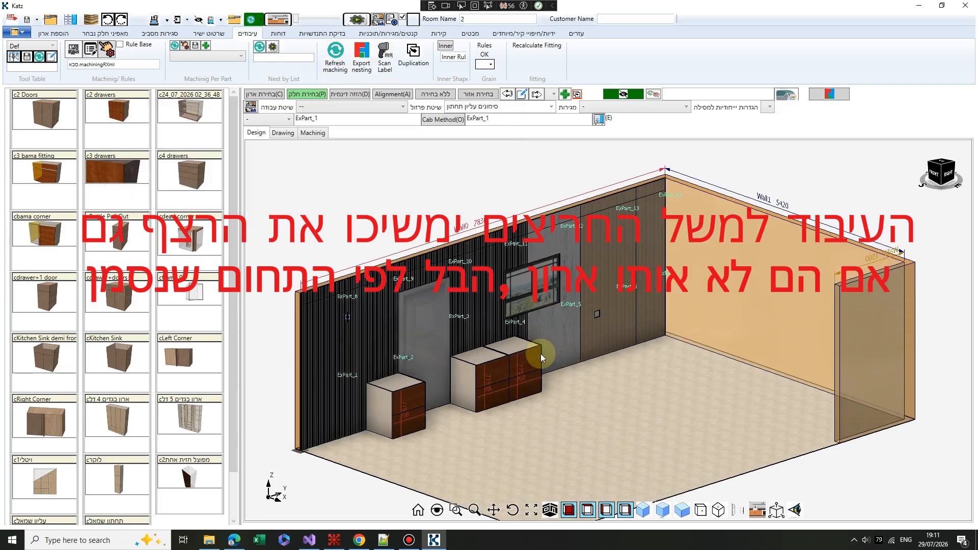
scroll(477, 197, "up", 5)
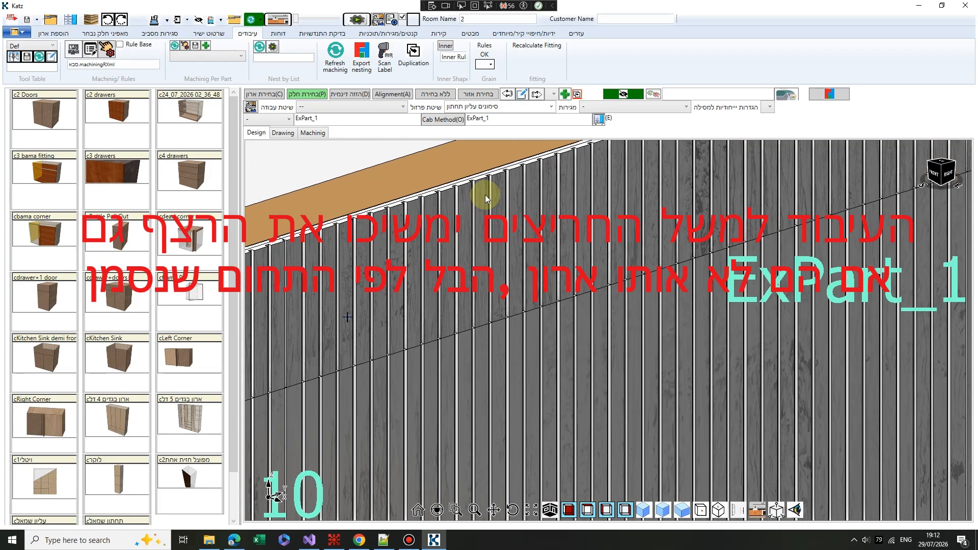
scroll(458, 208, "down", 5)
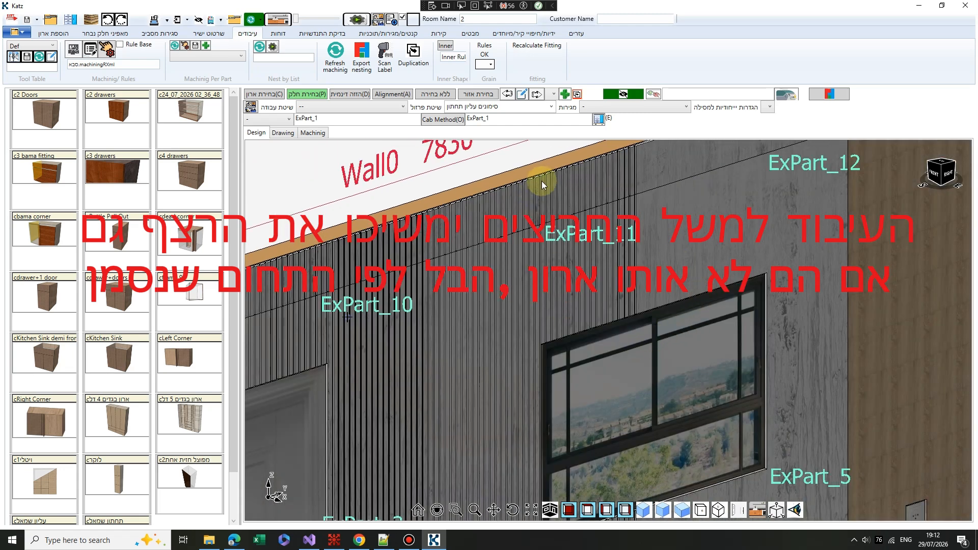
scroll(525, 224, "down", 3)
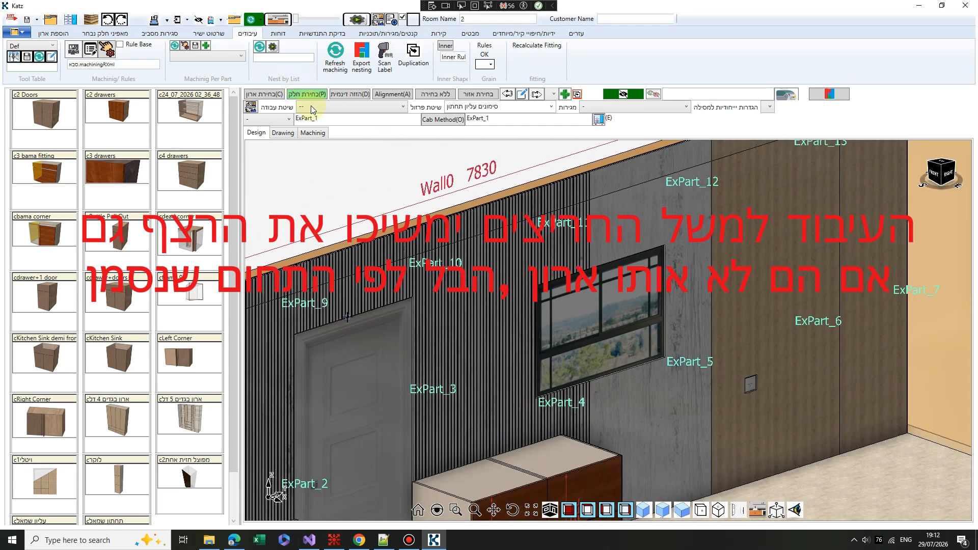
scroll(494, 264, "down", 5)
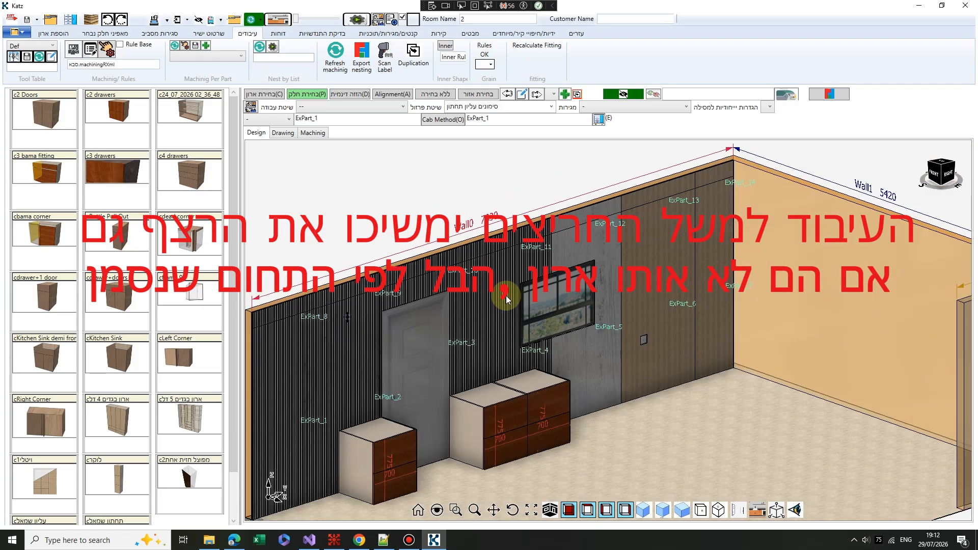
scroll(374, 319, "up", 6)
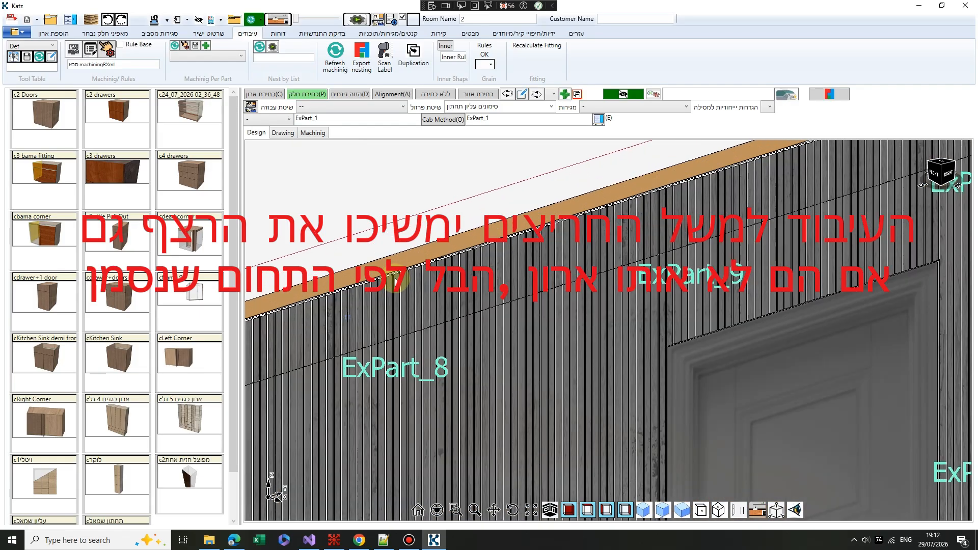
scroll(442, 282, "up", 2)
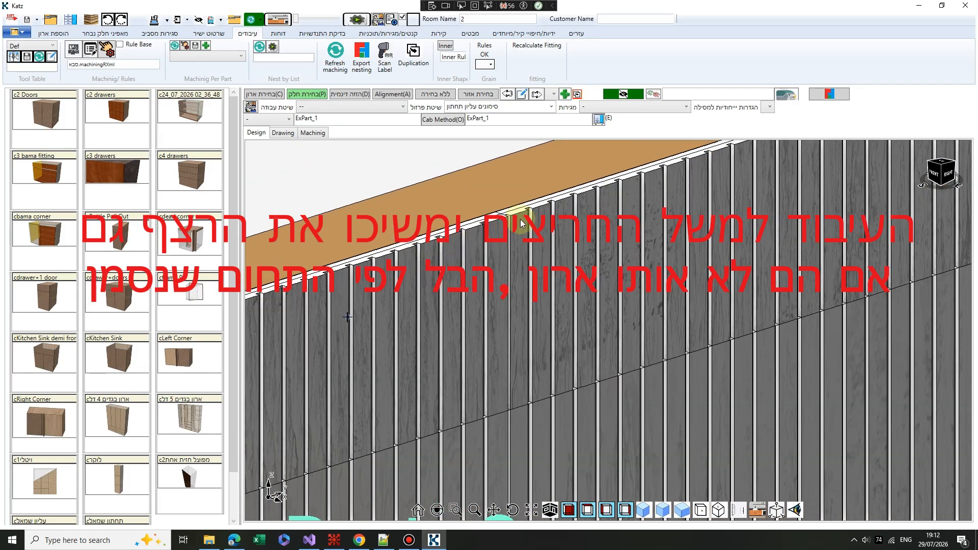
scroll(420, 289, "down", 3)
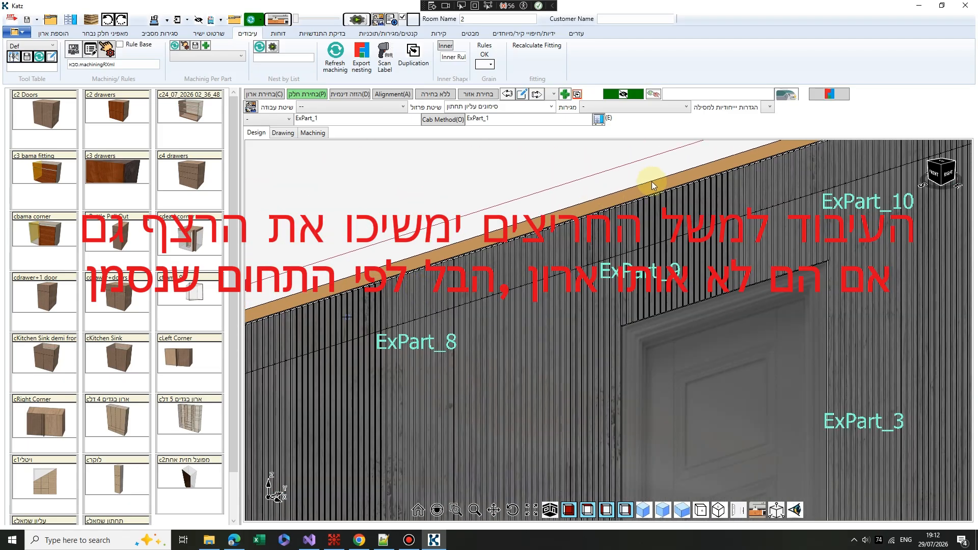
scroll(624, 224, "up", 4)
scroll(583, 245, "down", 3)
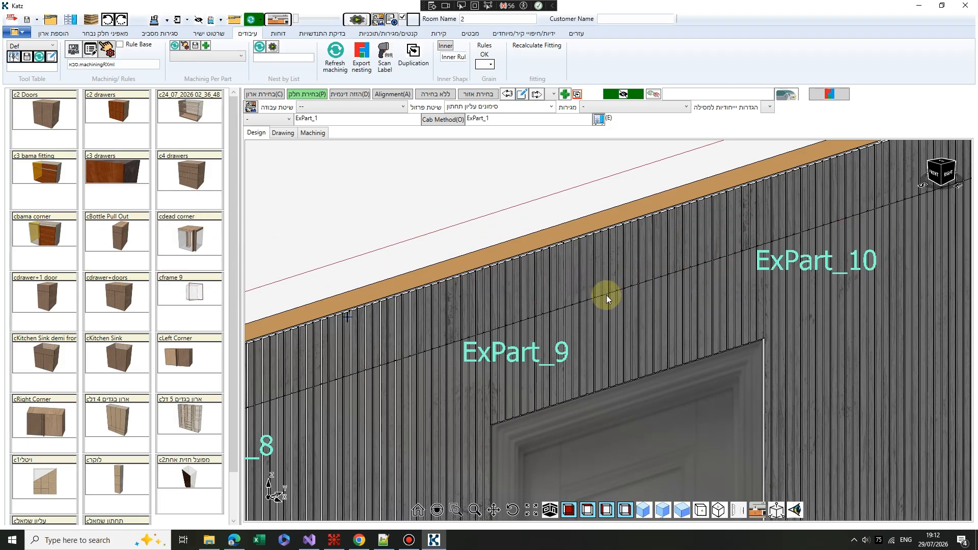
scroll(606, 295, "down", 4)
scroll(739, 357, "up", 6)
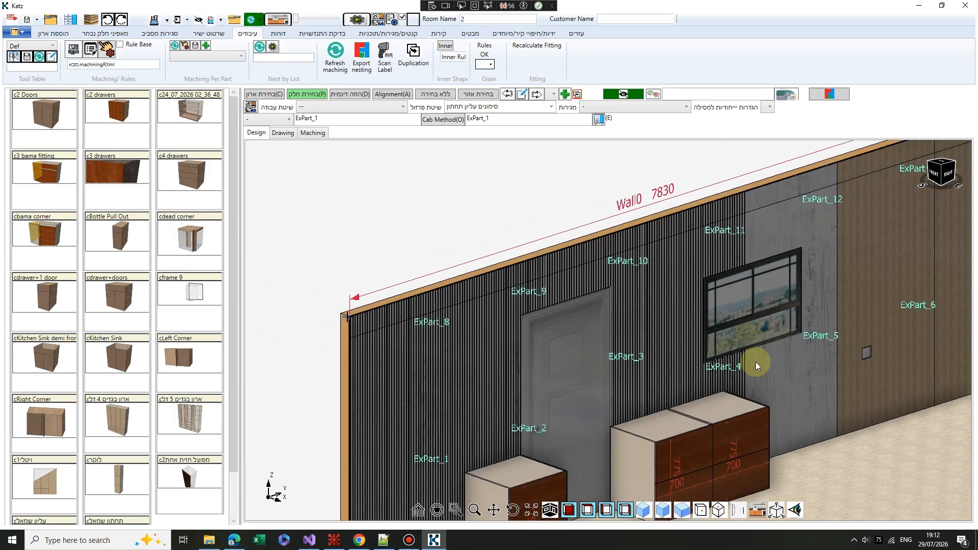
scroll(614, 368, "up", 2)
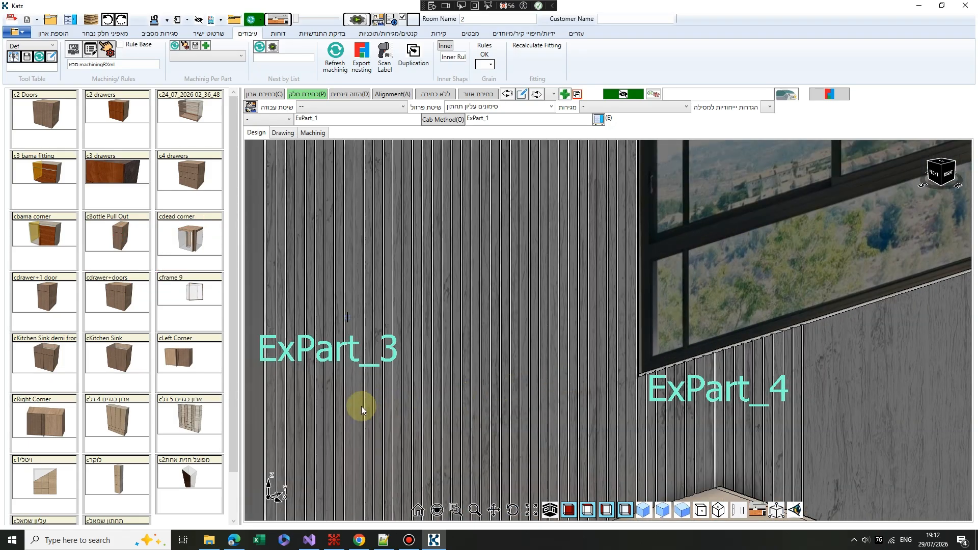
scroll(372, 433, "down", 3)
scroll(396, 216, "up", 4)
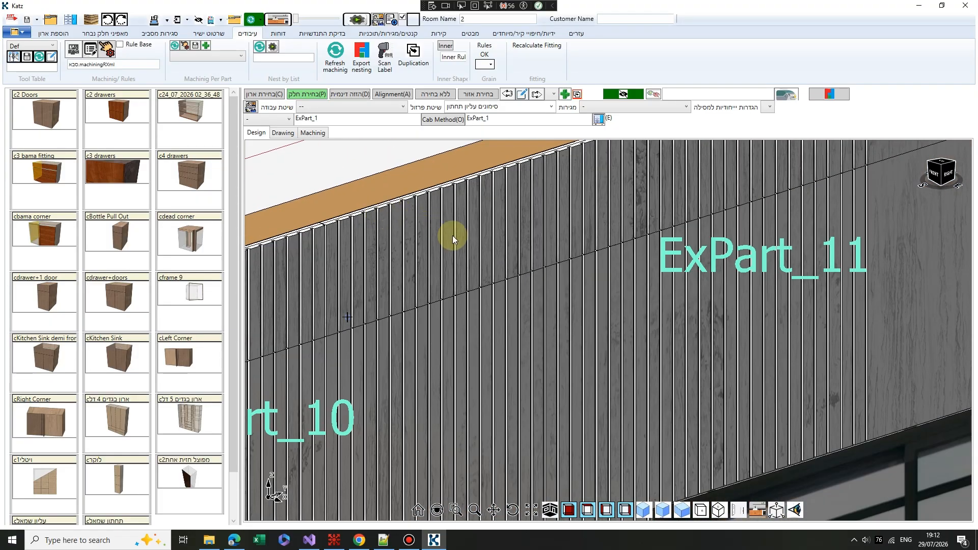
scroll(454, 237, "down", 3)
scroll(454, 237, "down", 5)
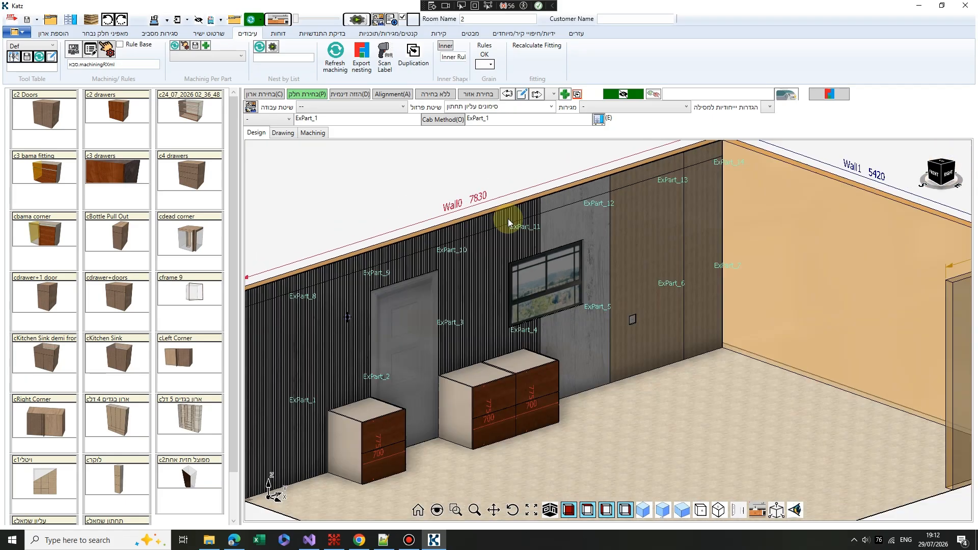
Export the nesting and open the nested sheets in the machining view.
left_click(364, 55)
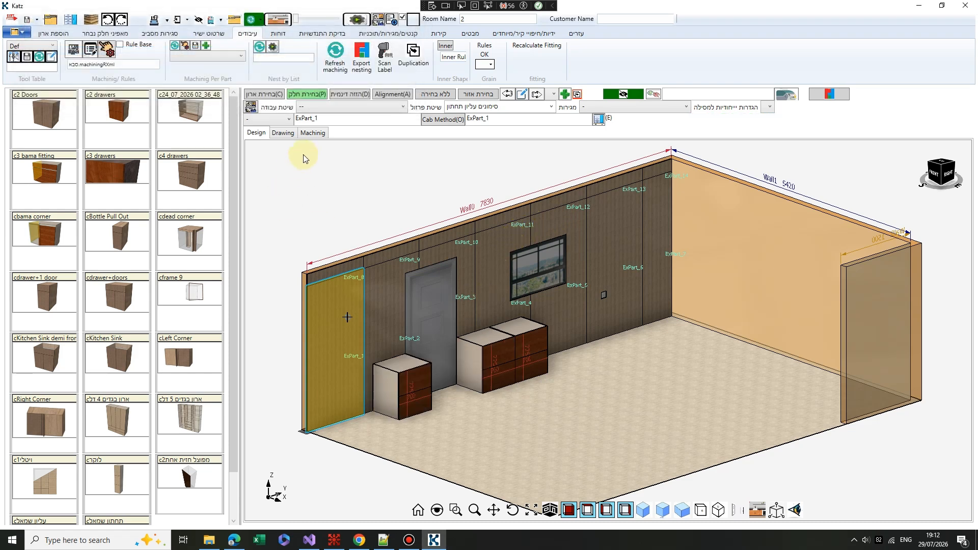
left_click(312, 133)
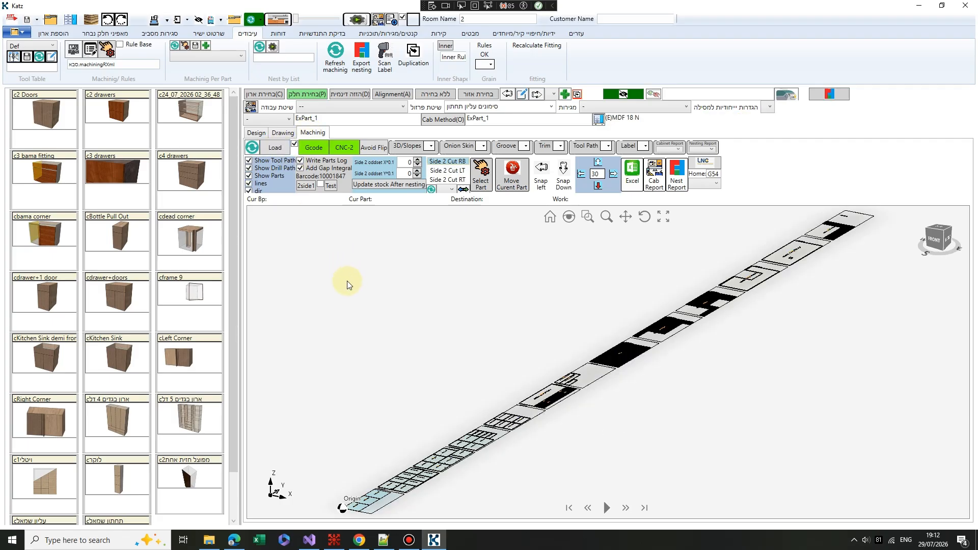
scroll(654, 351, "up", 3)
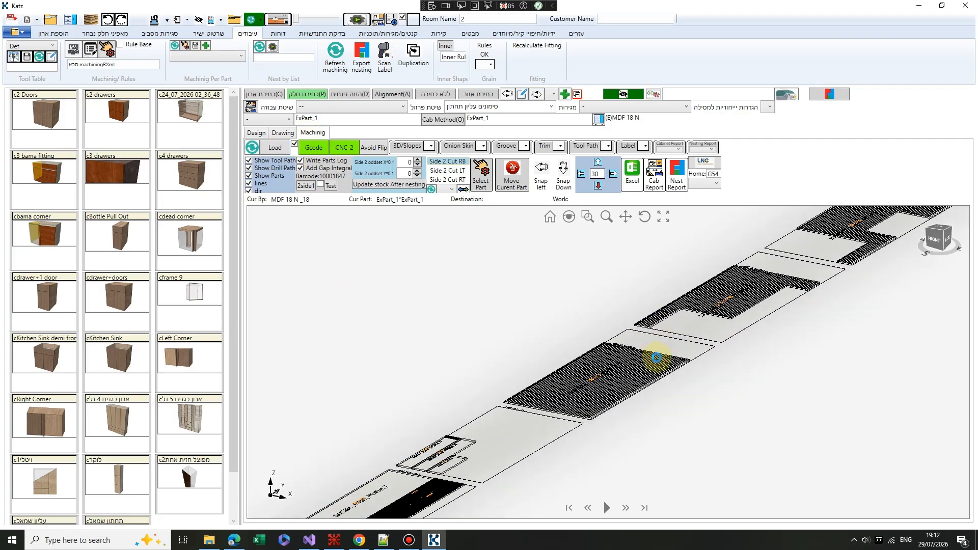
Generate the G-code for the nested sheets and decline the cabinet report update.
scroll(653, 359, "up", 5)
scroll(523, 356, "down", 3)
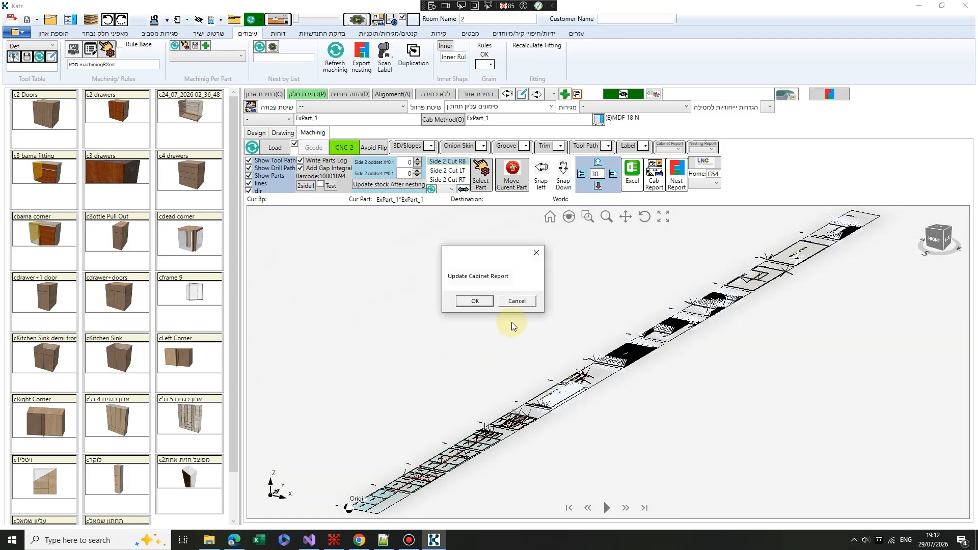
left_click(522, 307)
Examine the groove toolpaths on the nested MDF 18 N sheets, including panels ExPart_11, ExPart_1 and ExPart_4.
scroll(591, 388, "up", 5)
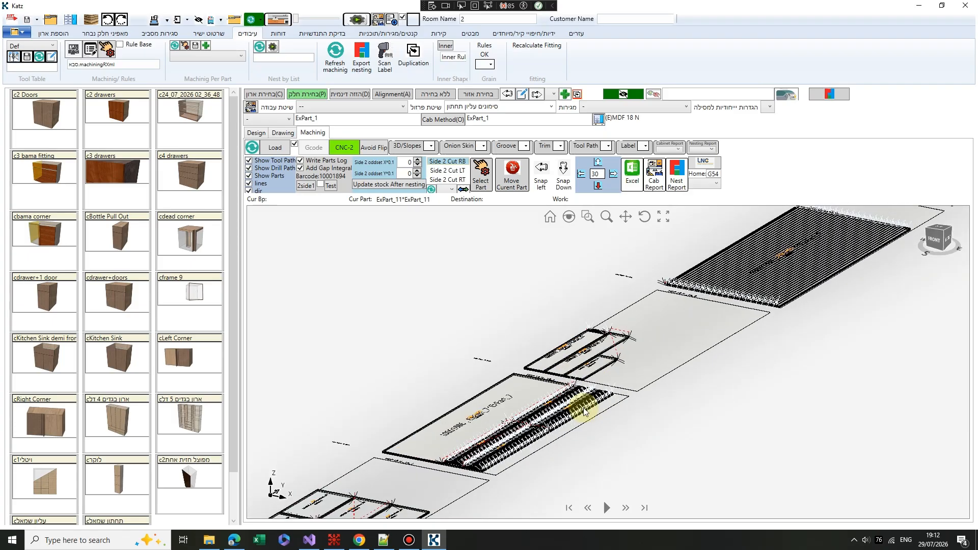
scroll(637, 372, "up", 4)
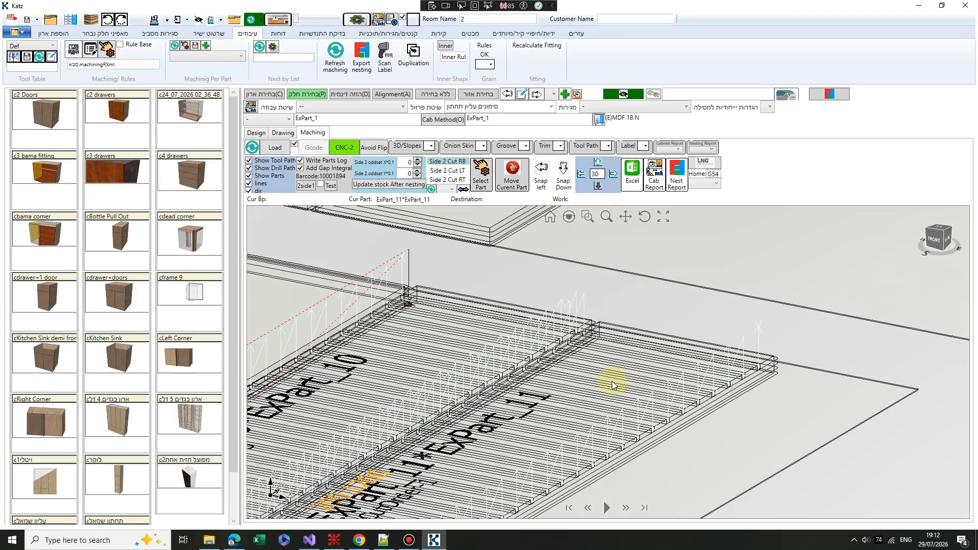
scroll(614, 382, "down", 5)
scroll(535, 438, "down", 3)
scroll(812, 249, "up", 3)
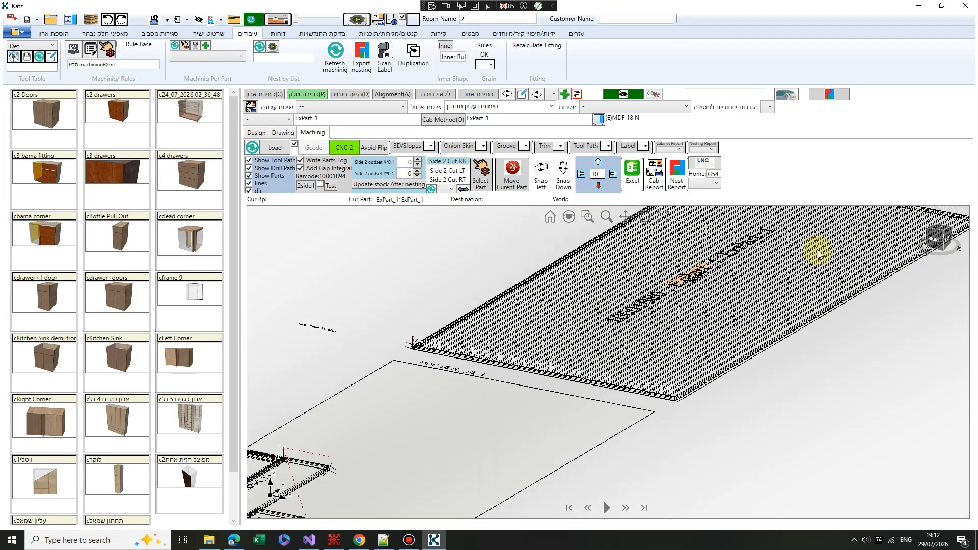
scroll(571, 381, "down", 3)
scroll(515, 415, "down", 3)
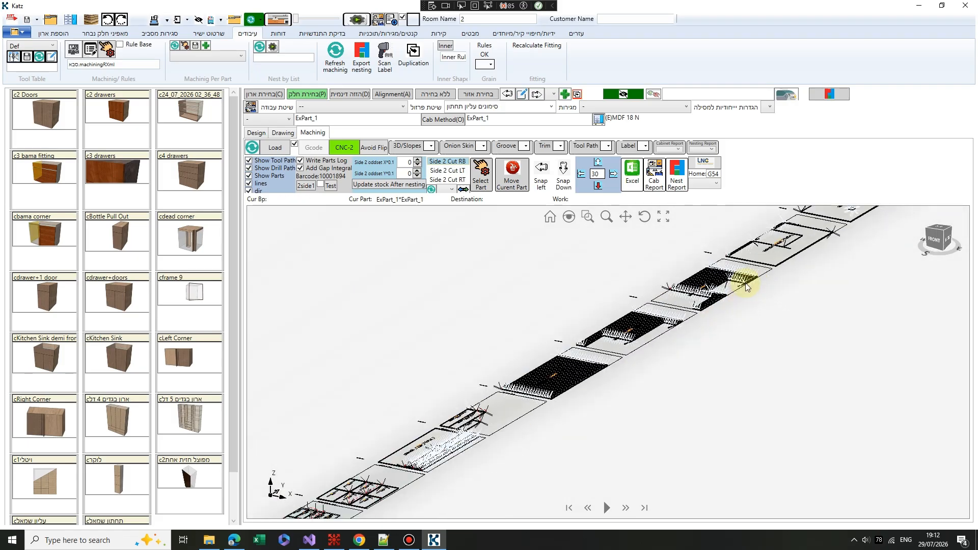
scroll(742, 279, "up", 3)
scroll(731, 273, "up", 3)
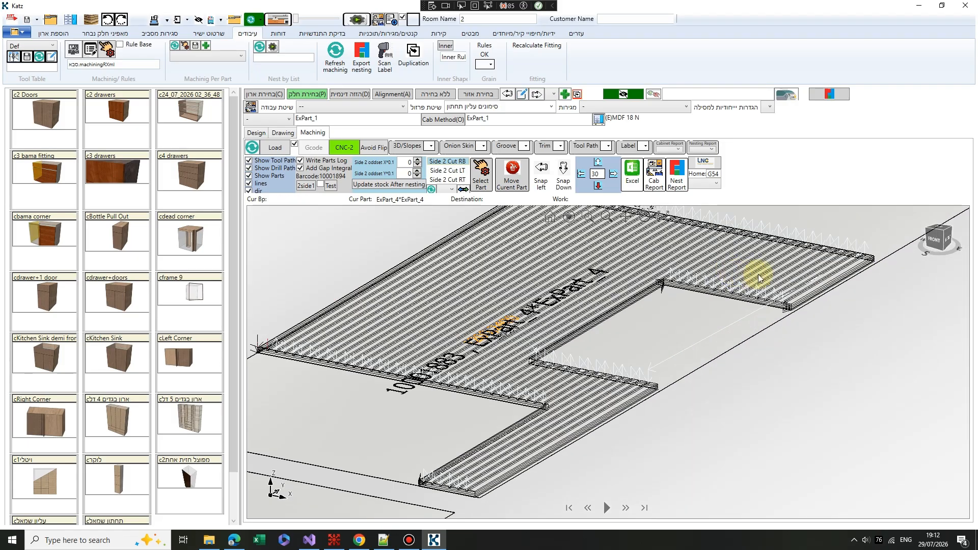
scroll(795, 288, "up", 3)
scroll(796, 285, "down", 5)
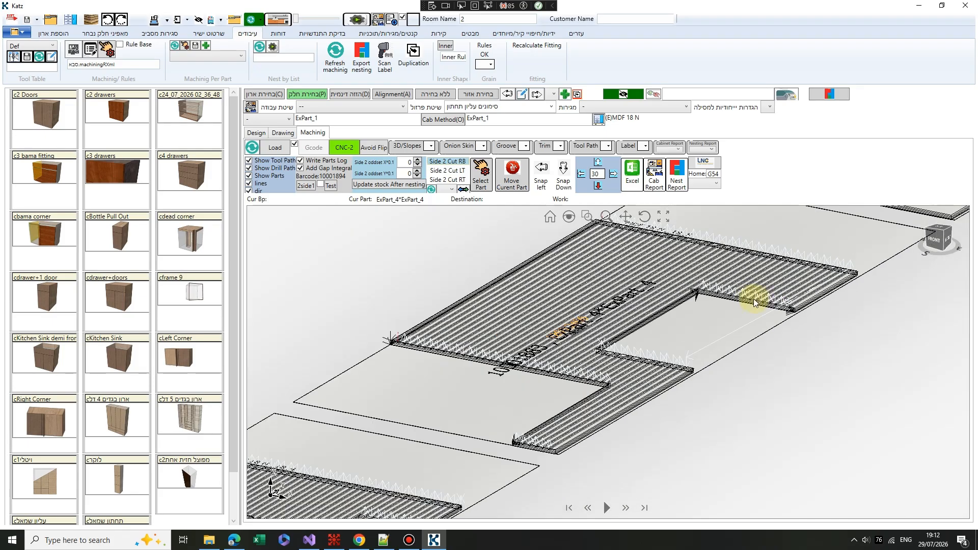
View the clad room in the design view with part selection active, and return to the nested sheets in the machining view.
left_click(256, 132)
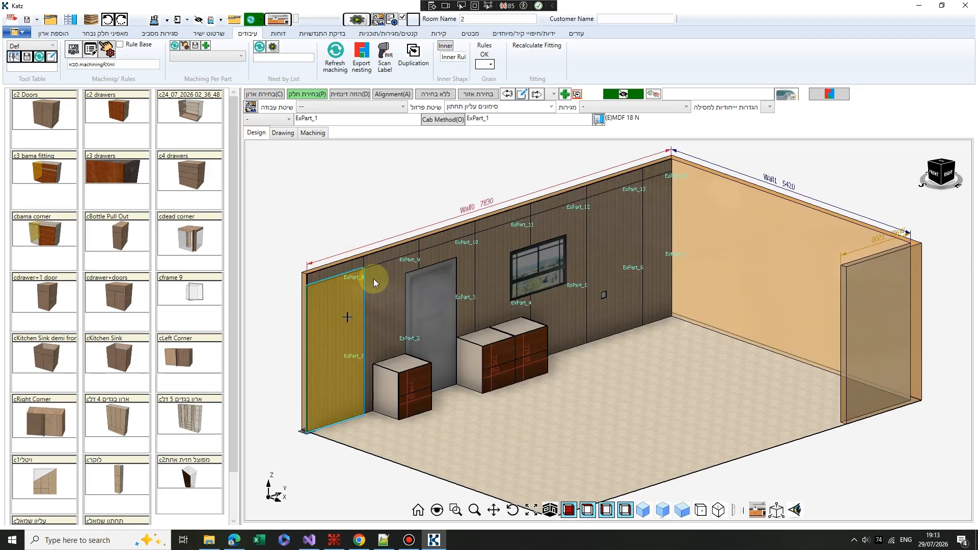
scroll(382, 288, "down", 4)
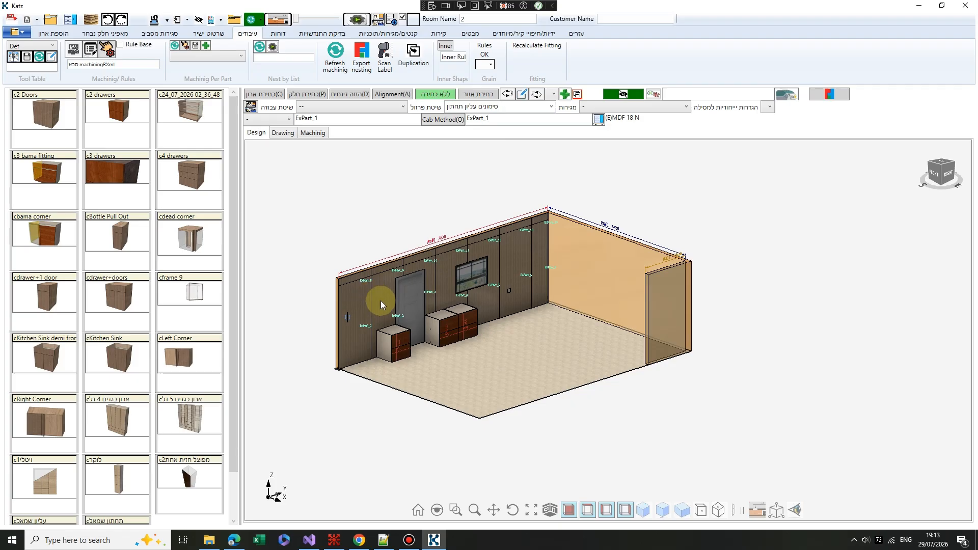
left_click(307, 94)
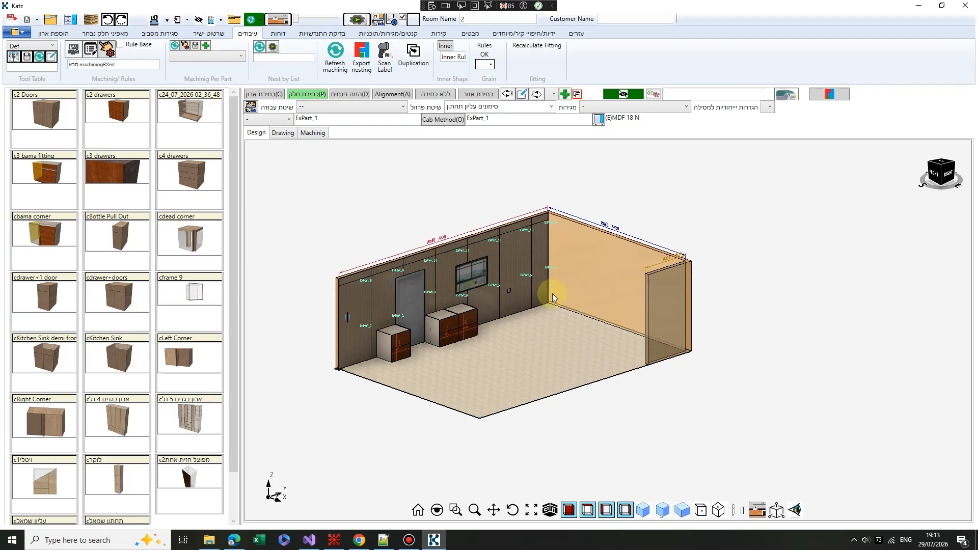
left_click(313, 133)
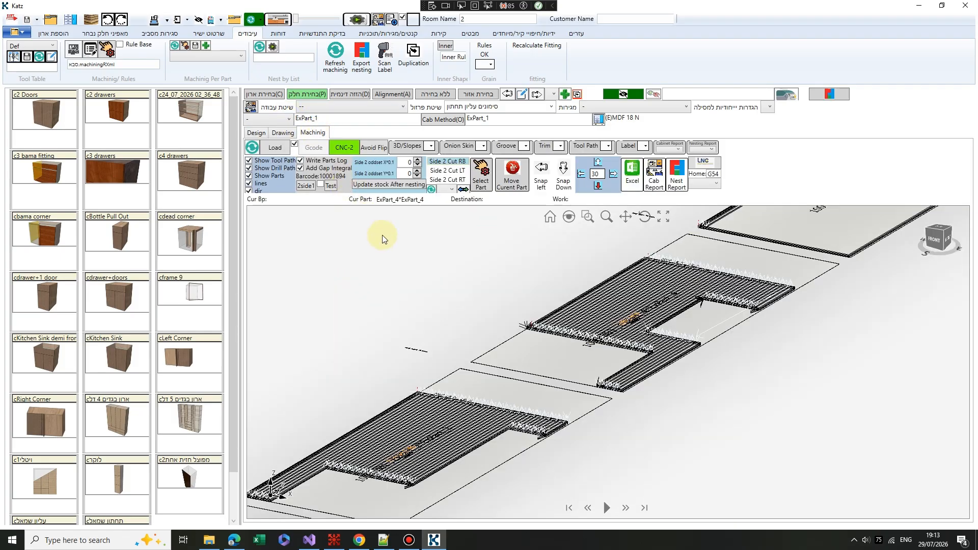
Examine the nested MDF 18 N sheets carrying panels ExPart_5 and ExPart_3 and their toolpaths.
scroll(479, 367, "down", 3)
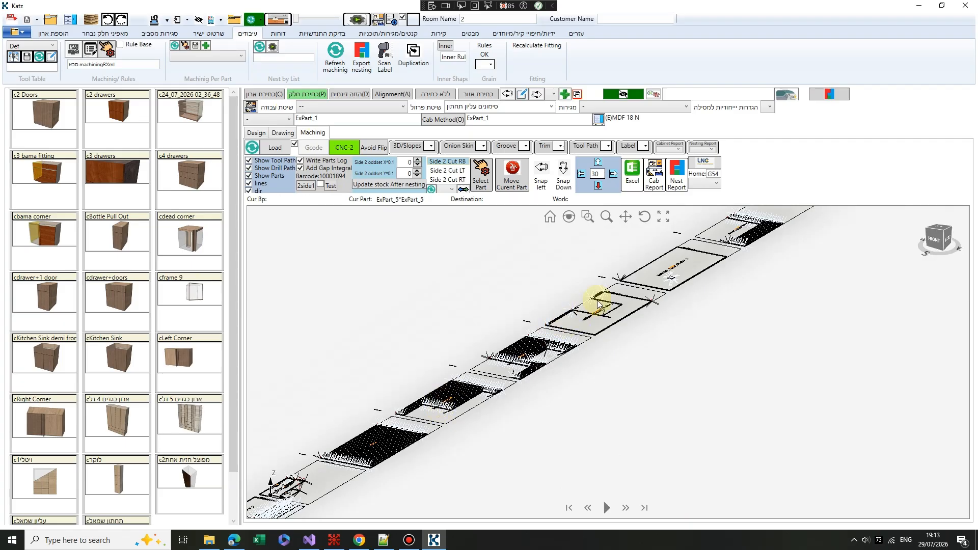
scroll(664, 312, "up", 2)
scroll(485, 290, "up", 5)
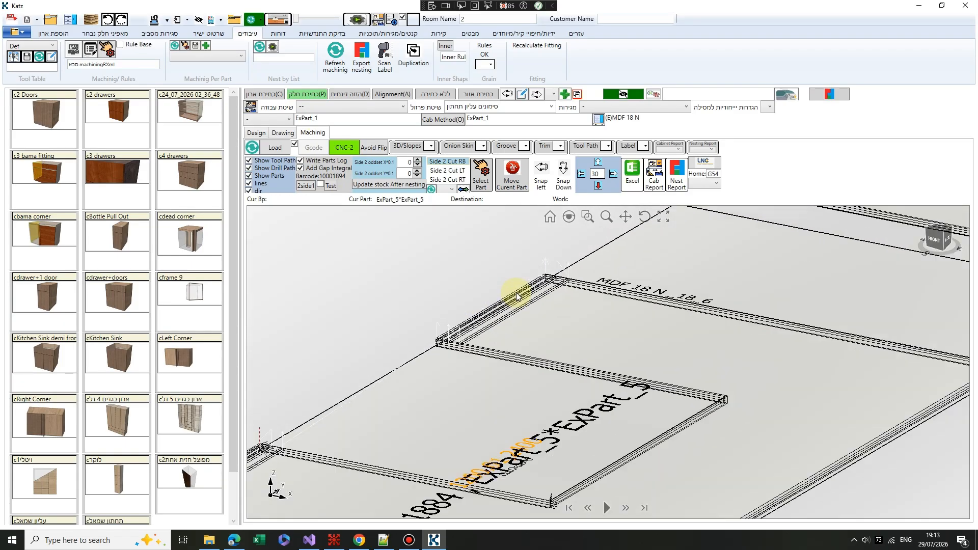
scroll(517, 320, "down", 5)
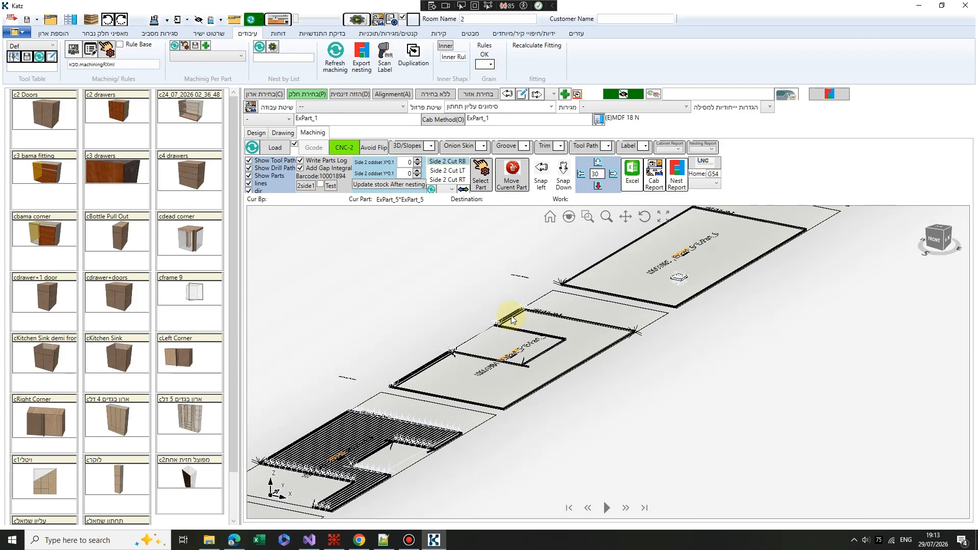
scroll(519, 326, "down", 3)
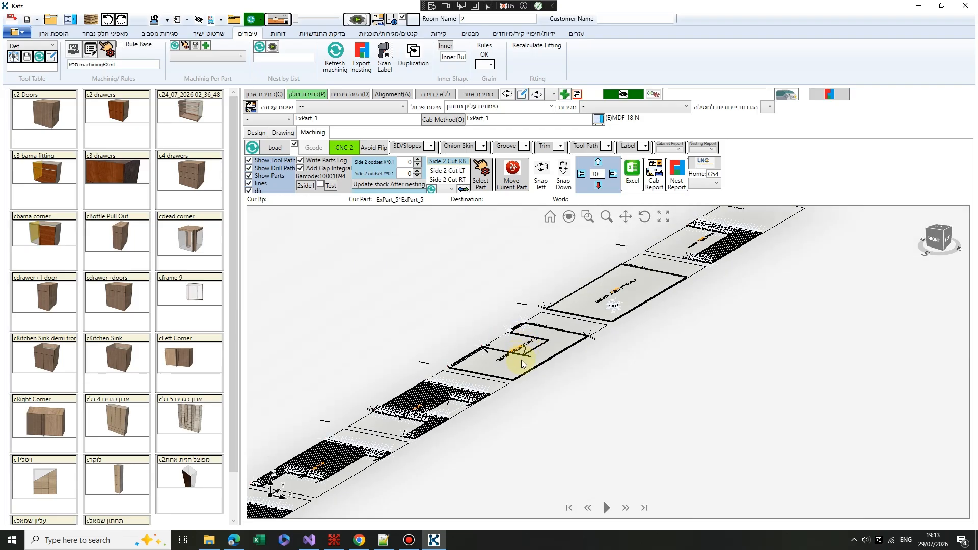
scroll(740, 234, "up", 5)
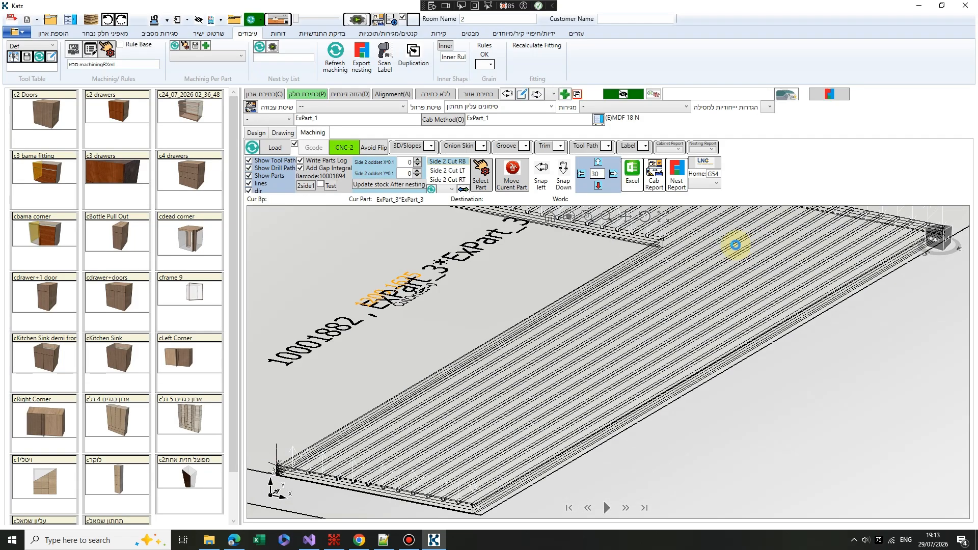
scroll(672, 285, "down", 3)
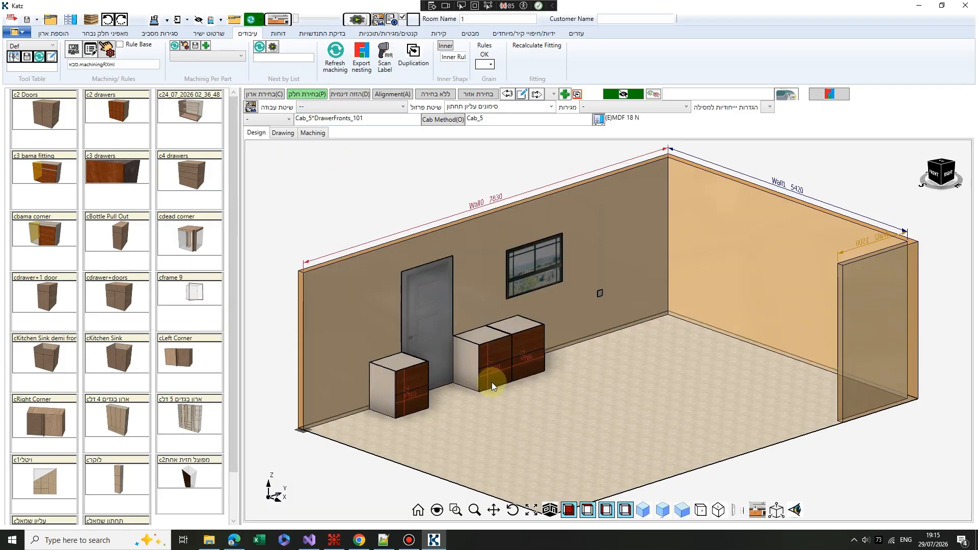
Switch to part selection and select the lower drawer front of the cabinet directly beside the door.
scroll(490, 388, "up", 3)
key("Escape")
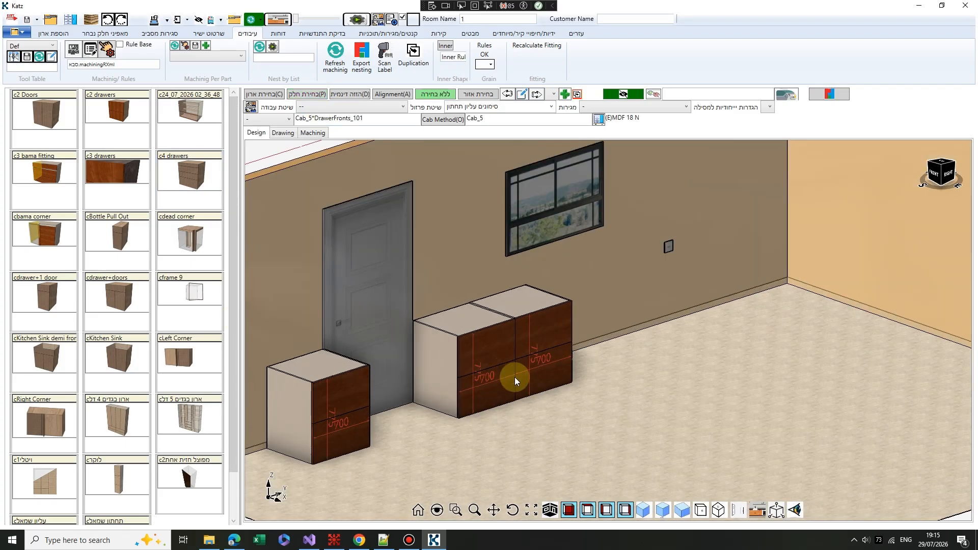
left_click(313, 96)
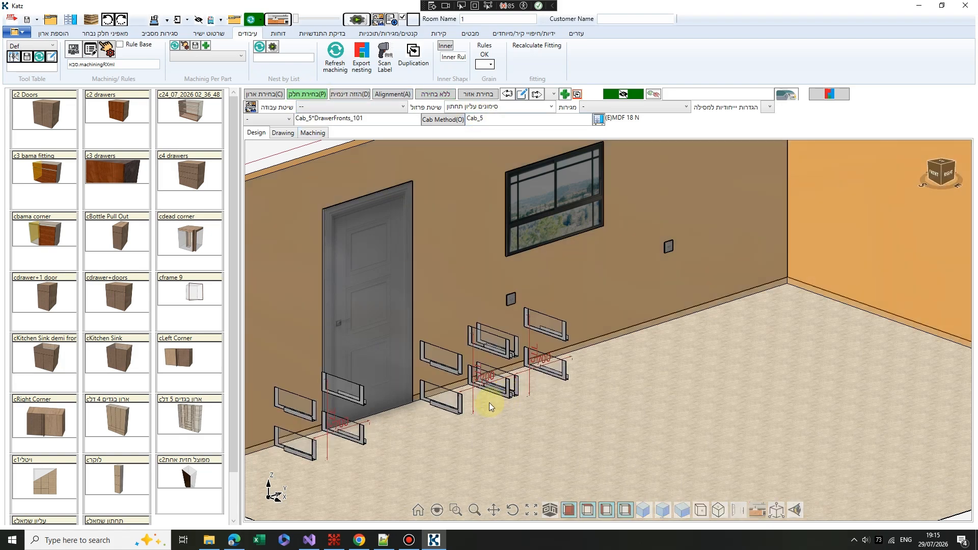
left_click(488, 388)
left_click(488, 388)
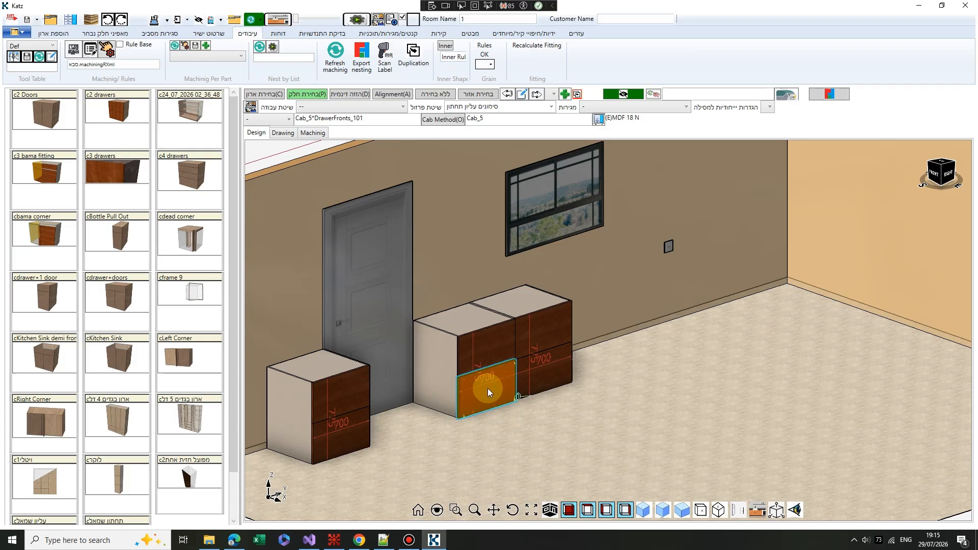
scroll(490, 393, "up", 5)
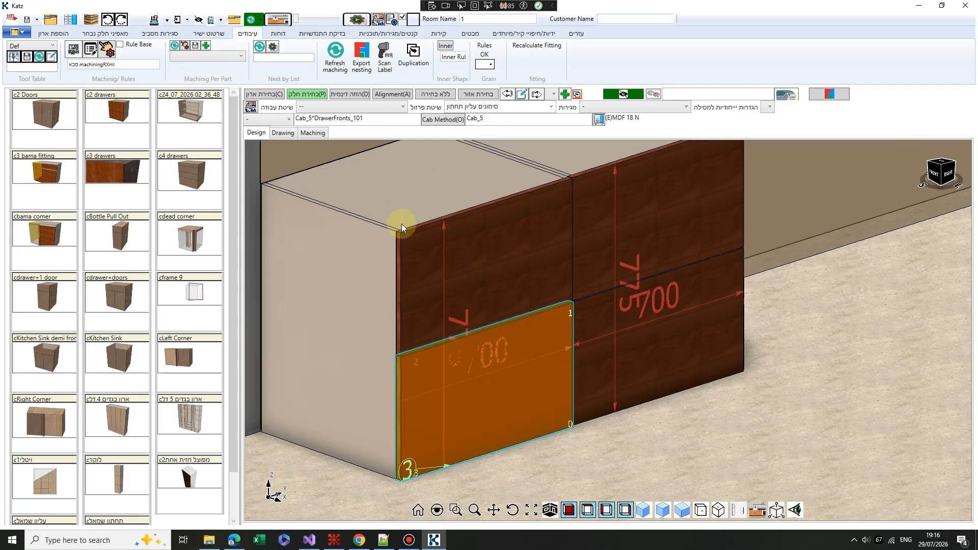
Start a Machining Out sketch on the selected drawer front and draw a rectangle enclosing the two adjoining drawer cabinets.
left_click(215, 34)
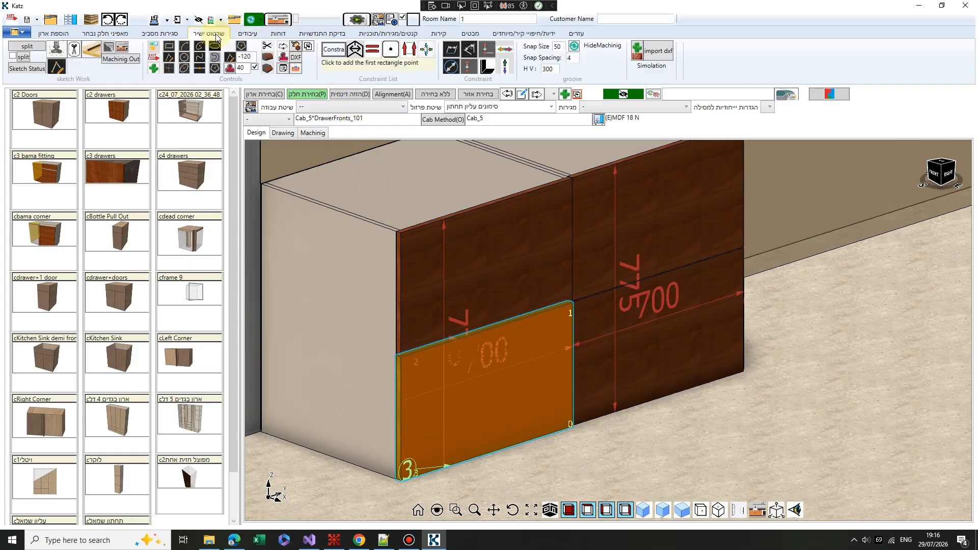
left_click(120, 59)
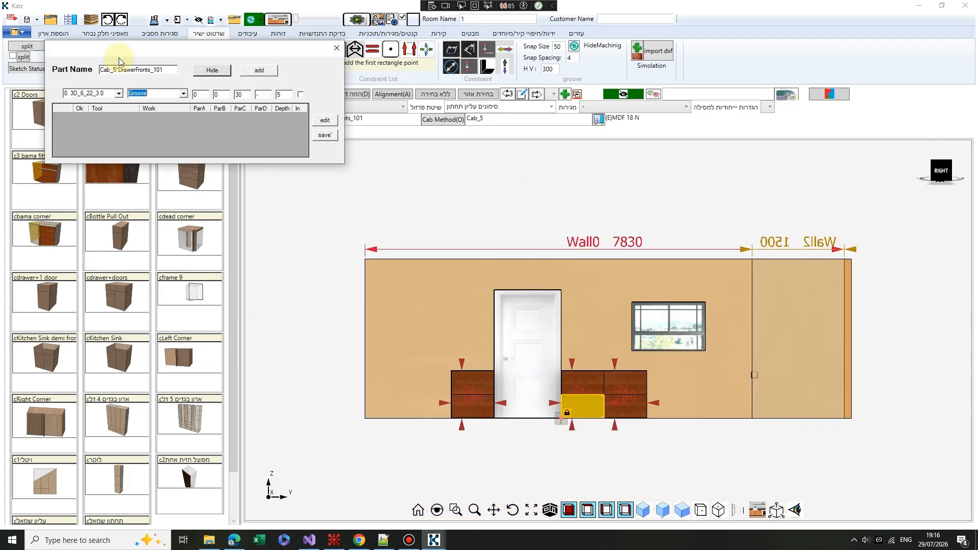
left_click_drag(228, 53, 216, 265)
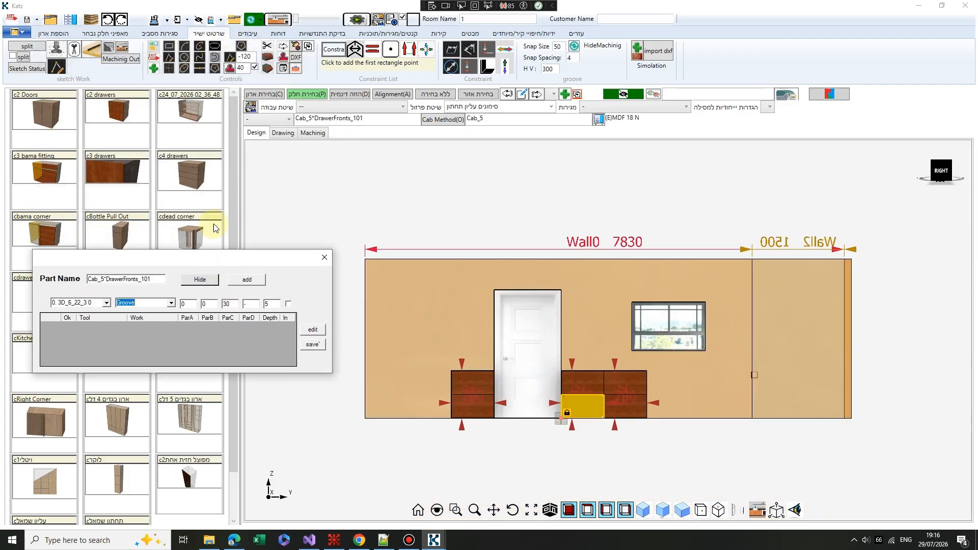
left_click(171, 48)
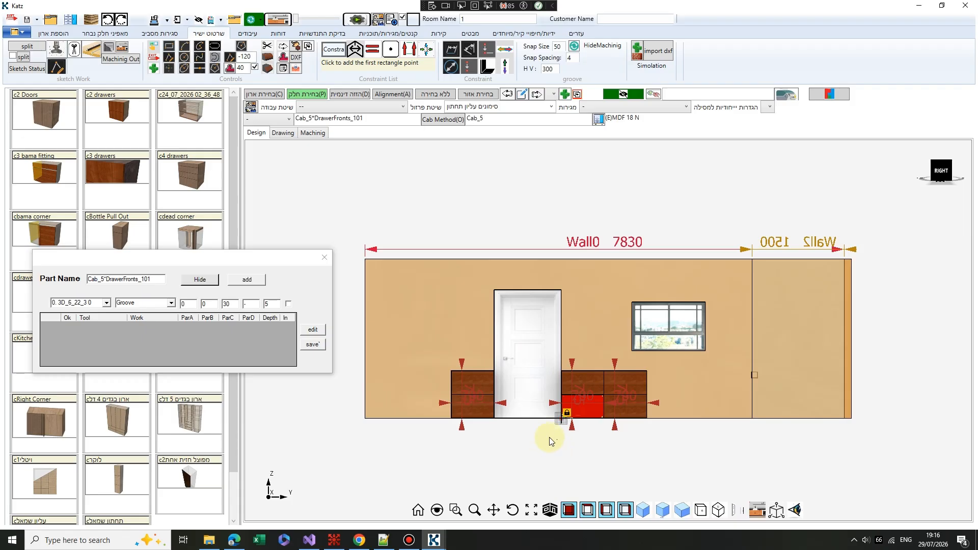
scroll(555, 441, "up", 3)
left_click(527, 436)
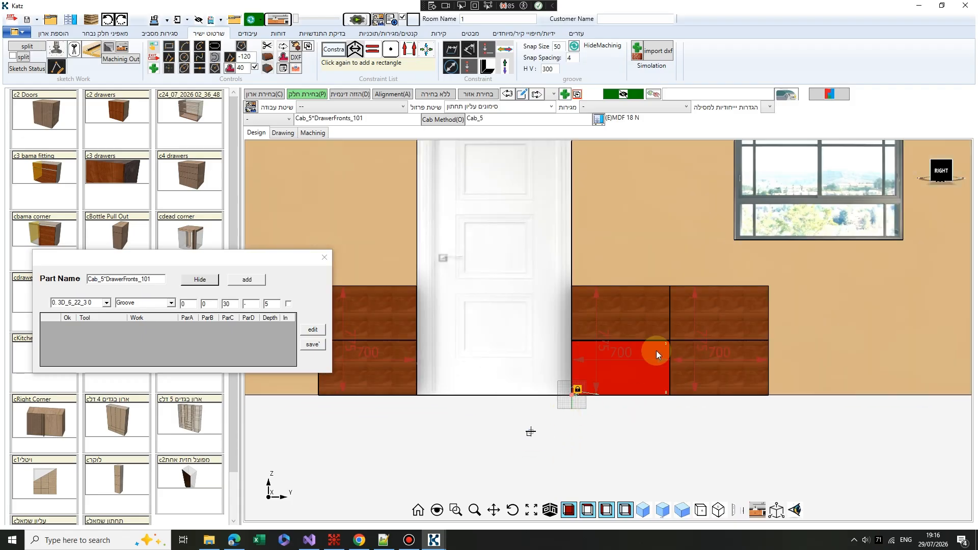
left_click(785, 268)
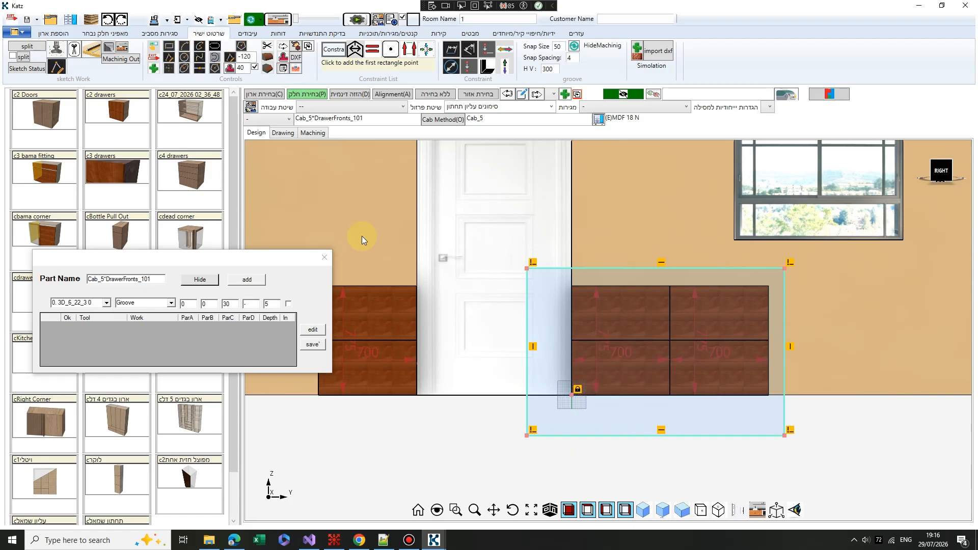
Add a Groove machining for the sketched rectangle and set its ParB to 90.
left_click(246, 280)
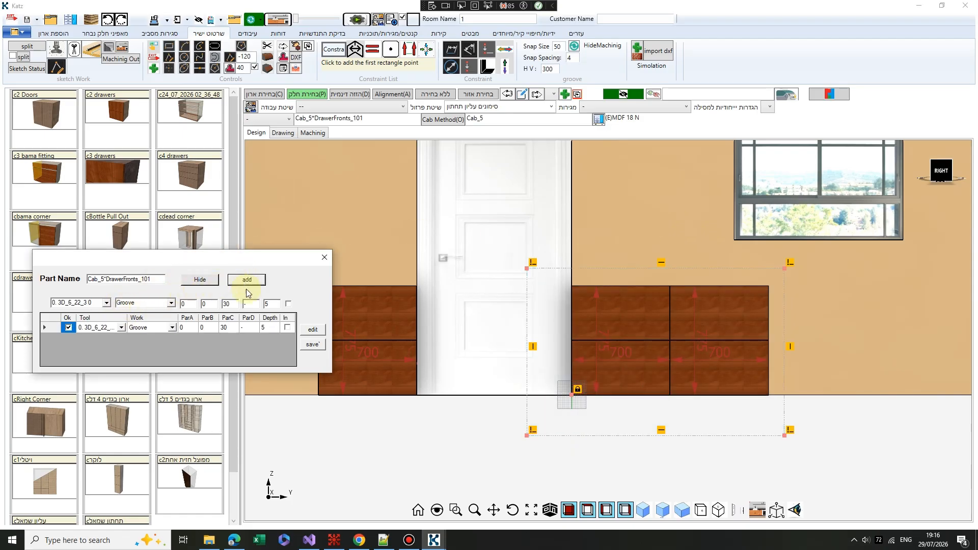
left_click(209, 329)
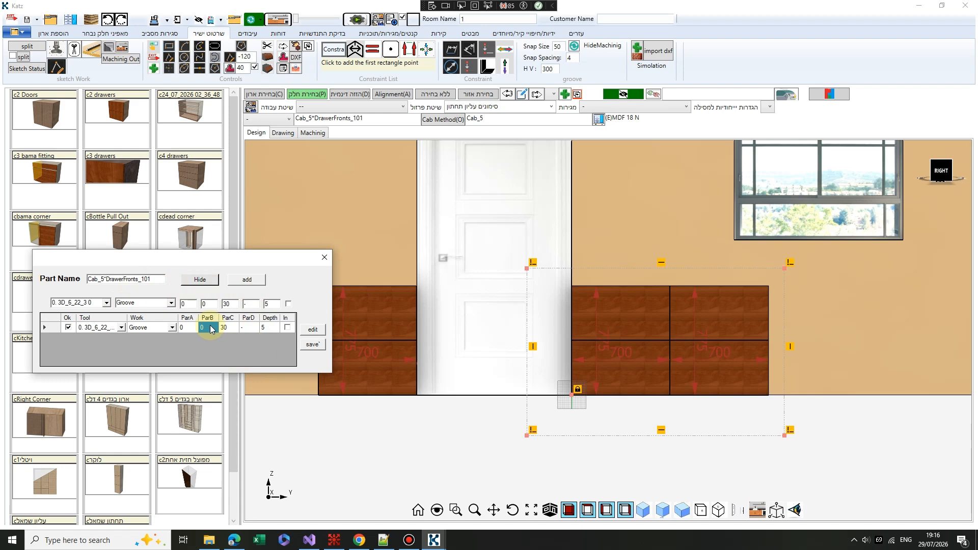
type("90")
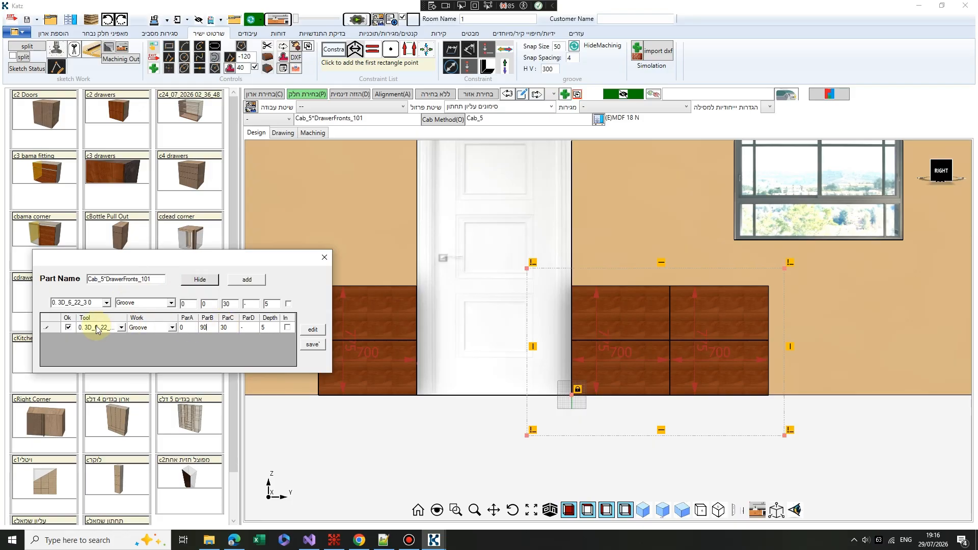
Assign tool 17. Mill 6 to the groove machining, save it and refresh the machining in the room.
left_click(121, 329)
left_click(122, 328)
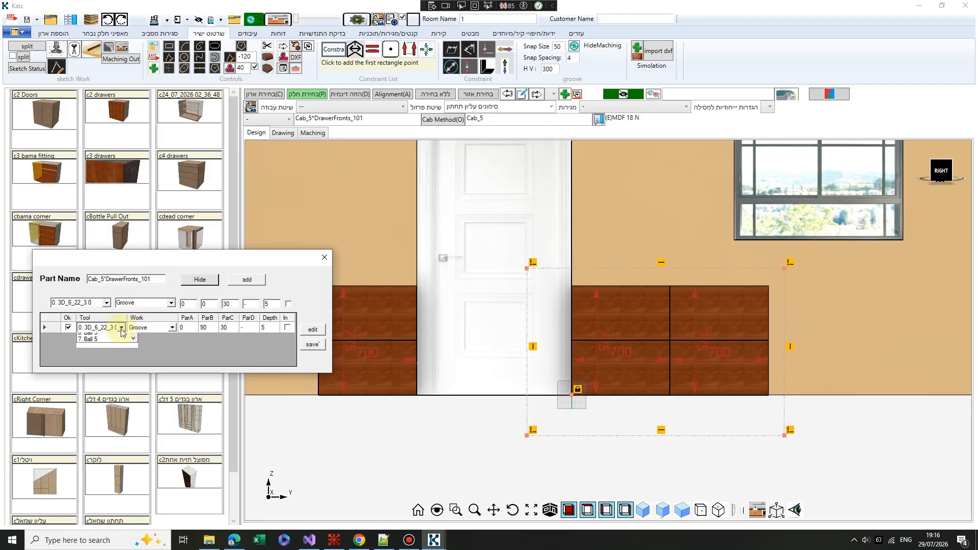
scroll(109, 362, "down", 2)
scroll(114, 370, "down", 6)
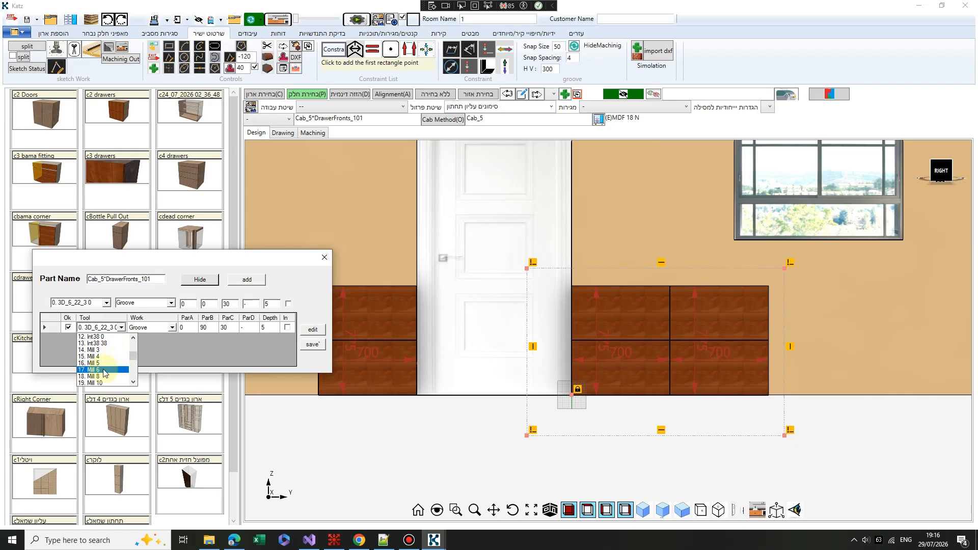
left_click(117, 370)
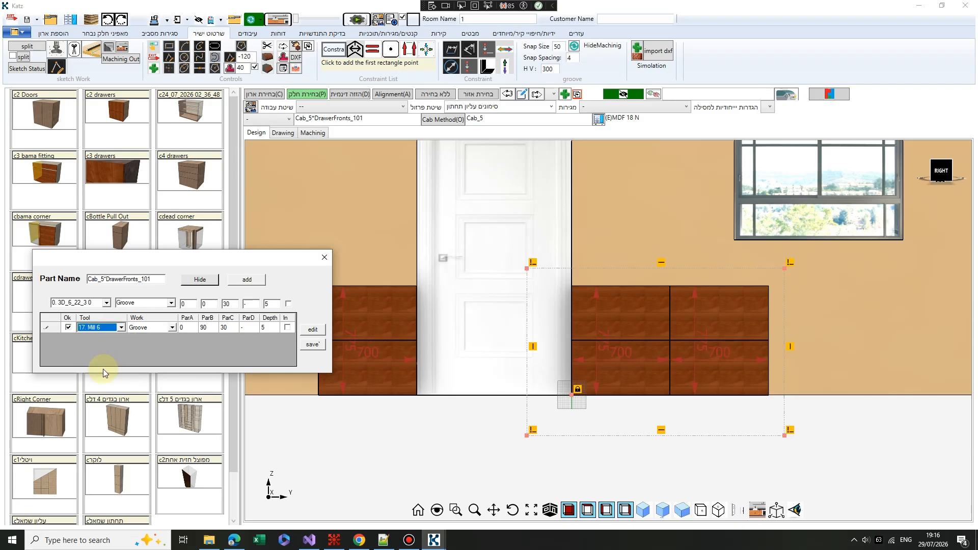
left_click(312, 345)
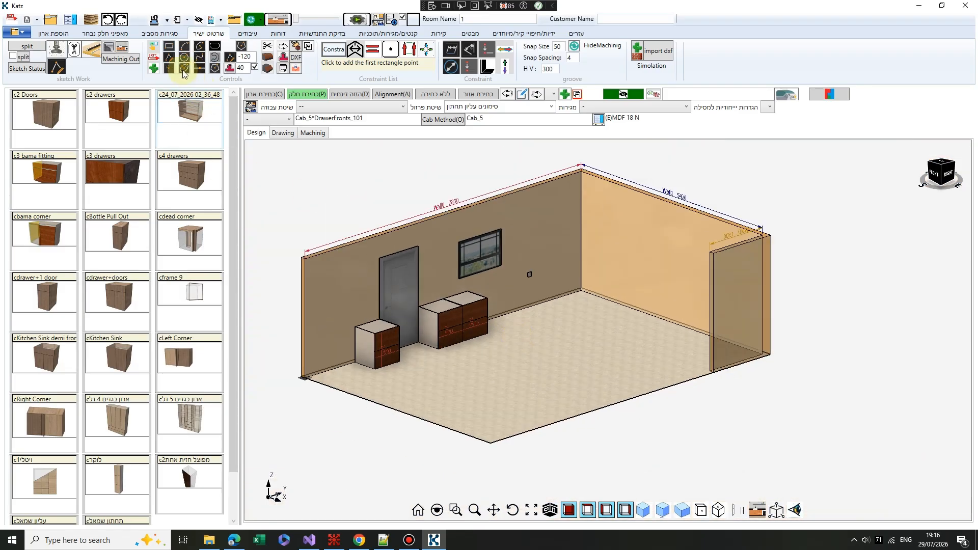
left_click(248, 33)
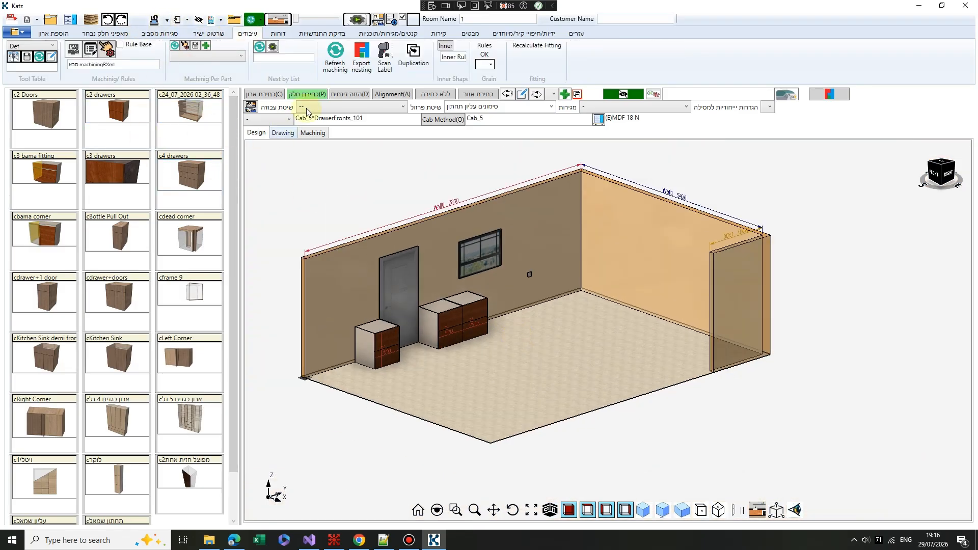
left_click(336, 54)
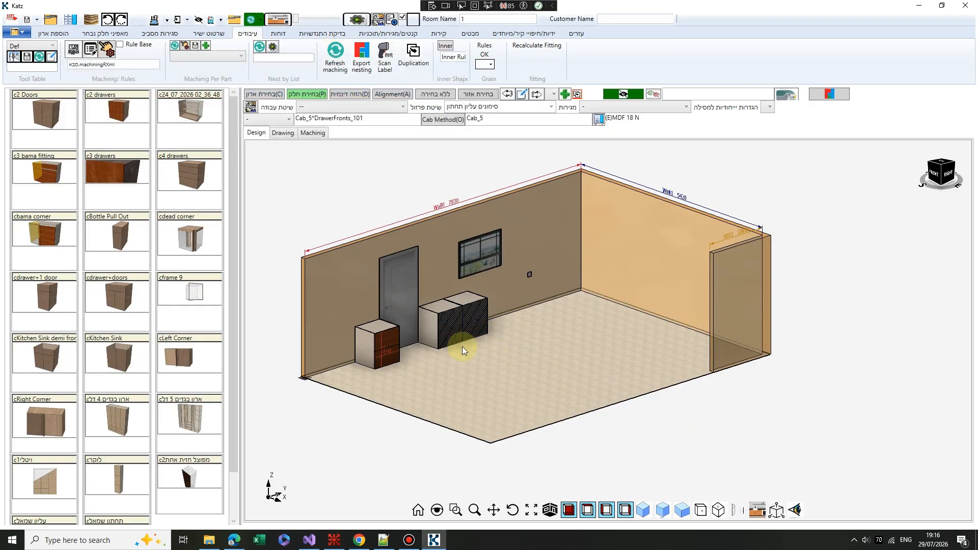
Examine how the horizontal grooves align across the two adjoining cabinets' drawer fronts, in close-up, front and angled views.
scroll(448, 322, "up", 5)
scroll(469, 309, "up", 4)
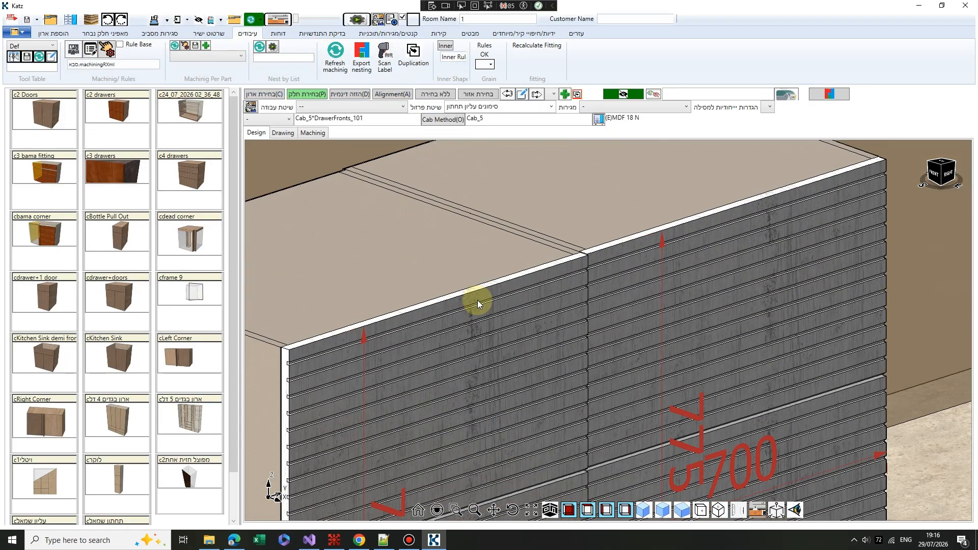
scroll(478, 301, "down", 8)
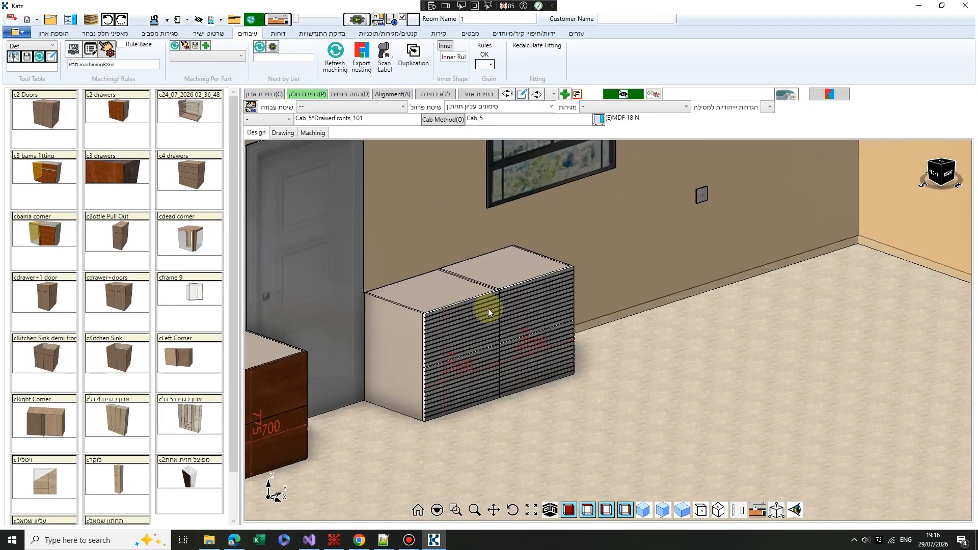
left_click(952, 178)
scroll(609, 384, "up", 2)
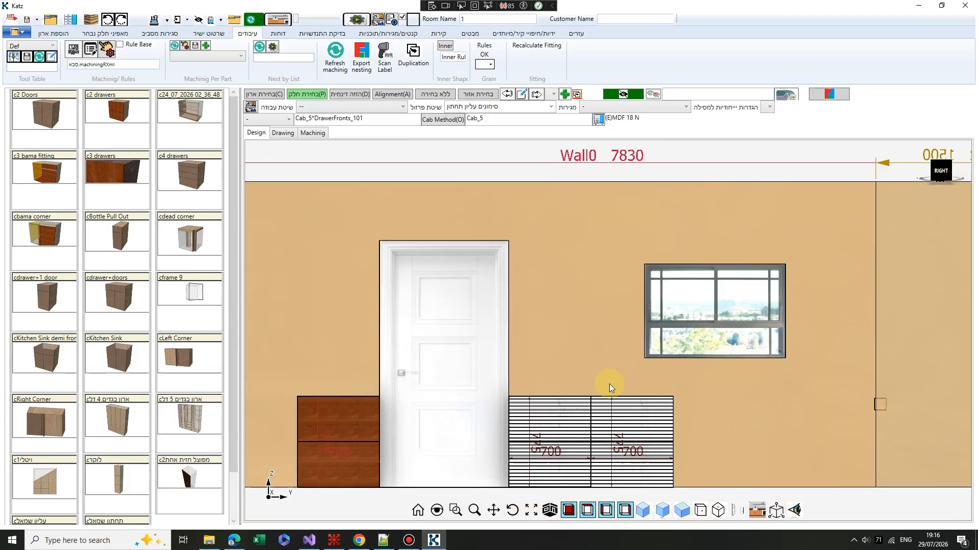
scroll(538, 449, "up", 4)
scroll(538, 449, "up", 5)
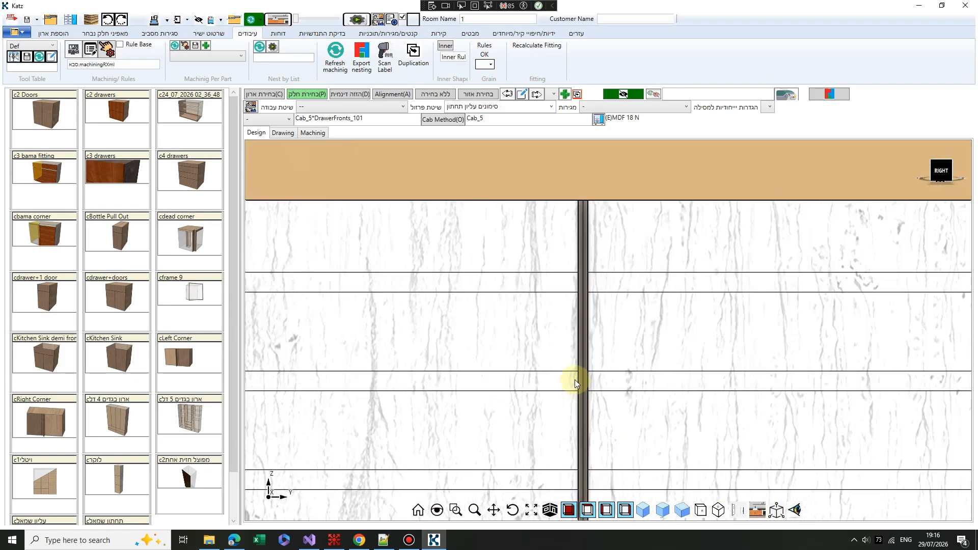
scroll(554, 303, "down", 7)
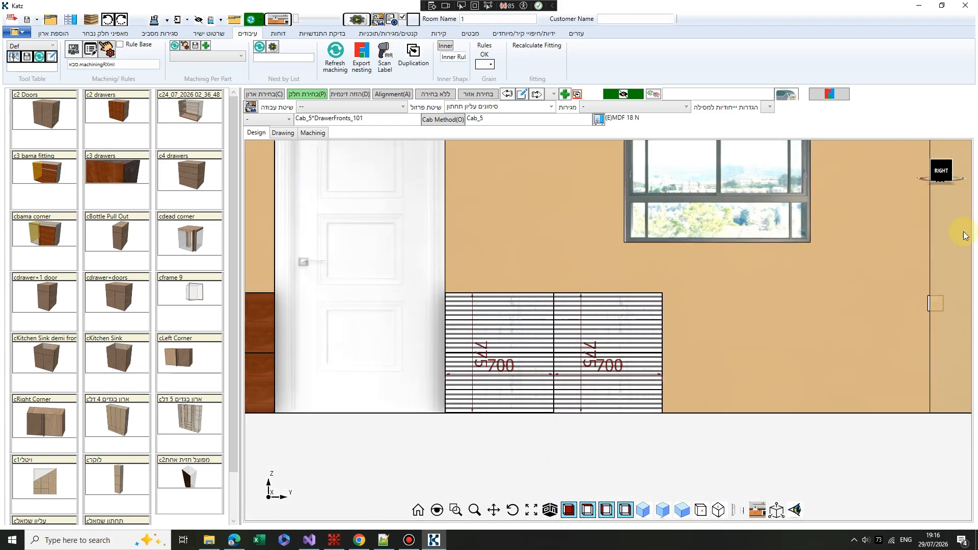
left_click(938, 179)
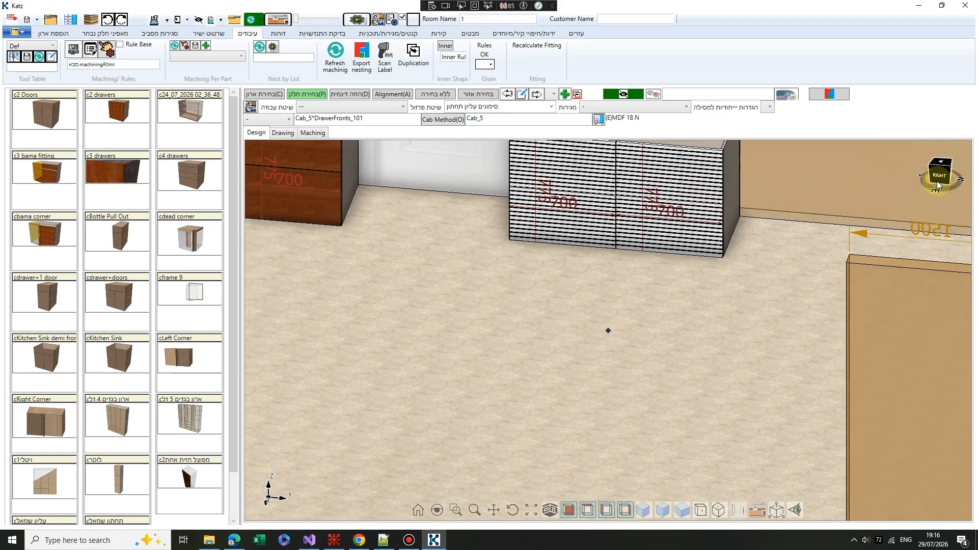
scroll(613, 297, "down", 3)
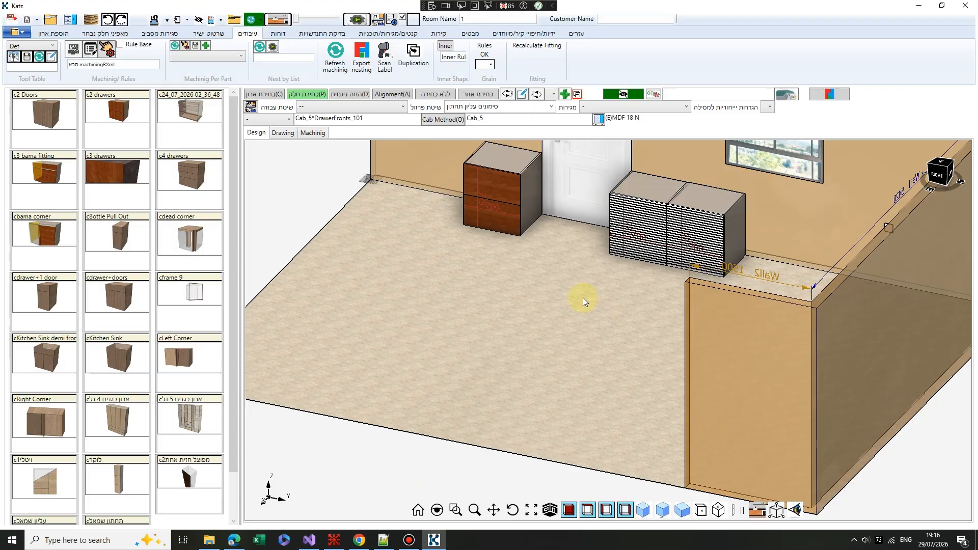
Export the nesting of the cabinet parts and inspect the sheet with the grooved drawer fronts in the machining view.
left_click(336, 74)
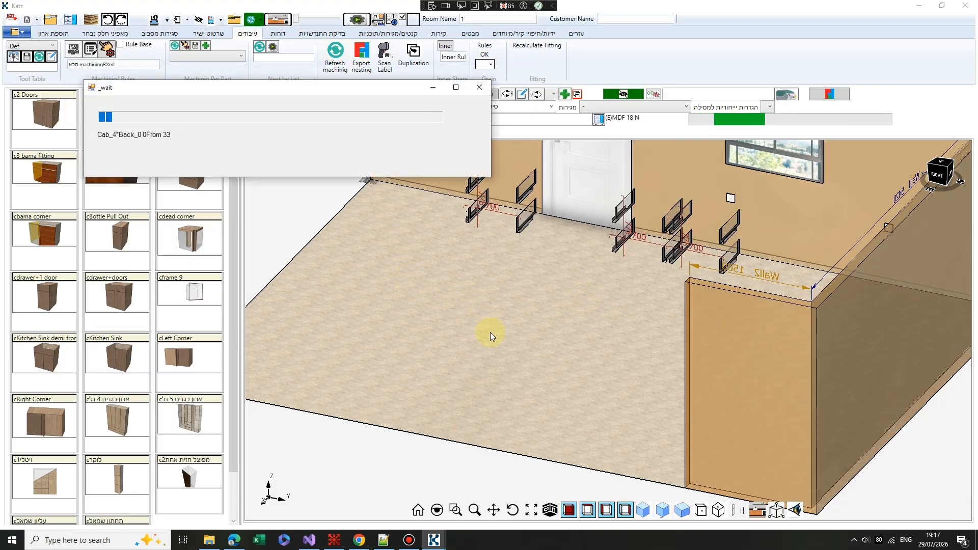
left_click(318, 135)
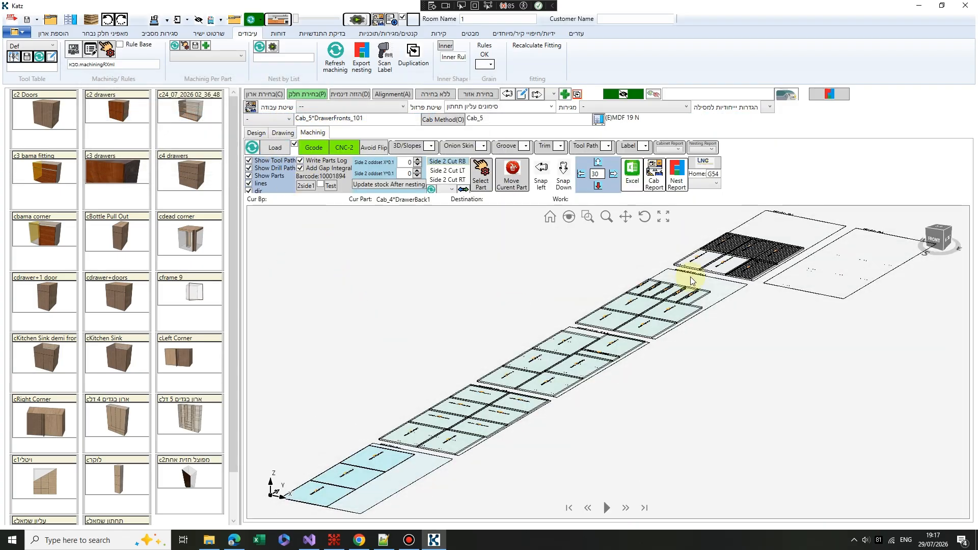
scroll(765, 250, "up", 6)
scroll(723, 321, "down", 7)
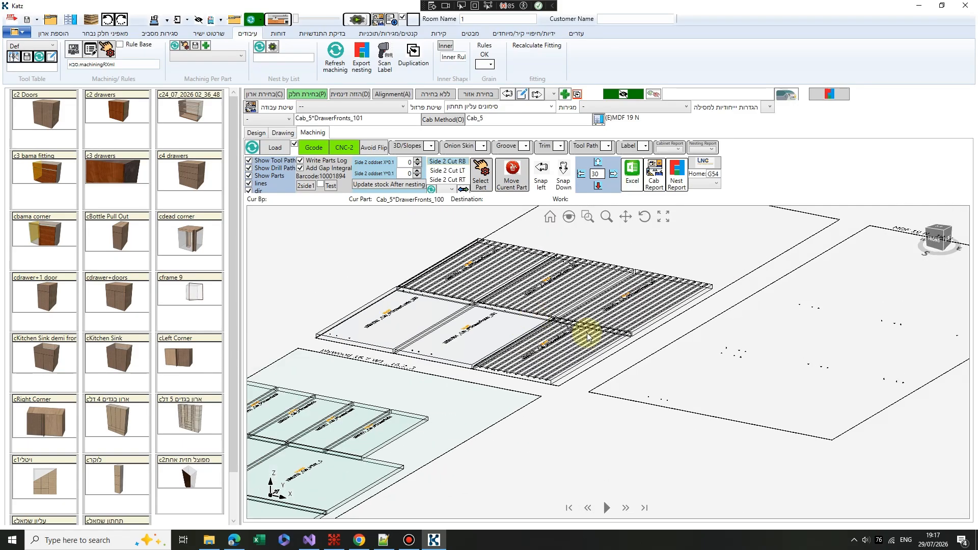
Generate the G-code for the nested cabinet sheets and decline the cabinet report update.
left_click(313, 148)
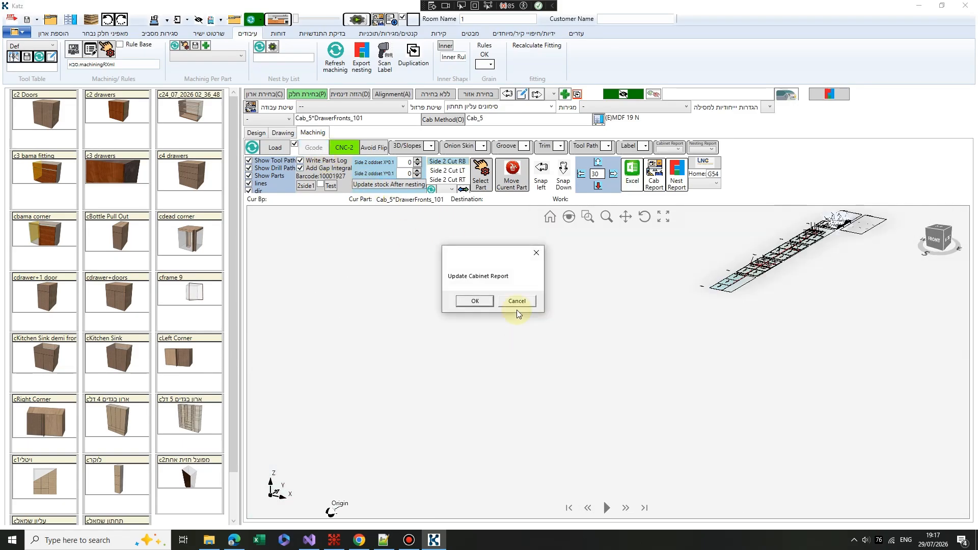
left_click(514, 303)
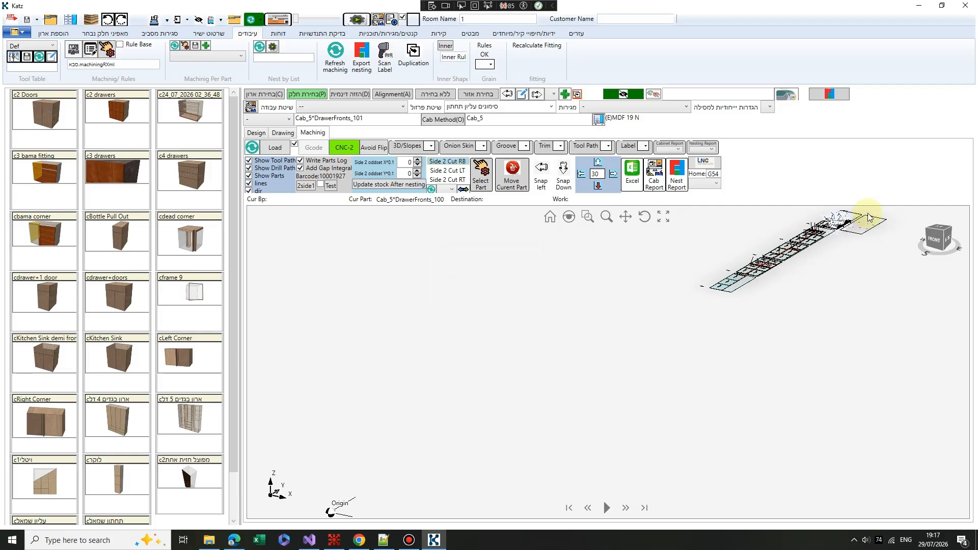